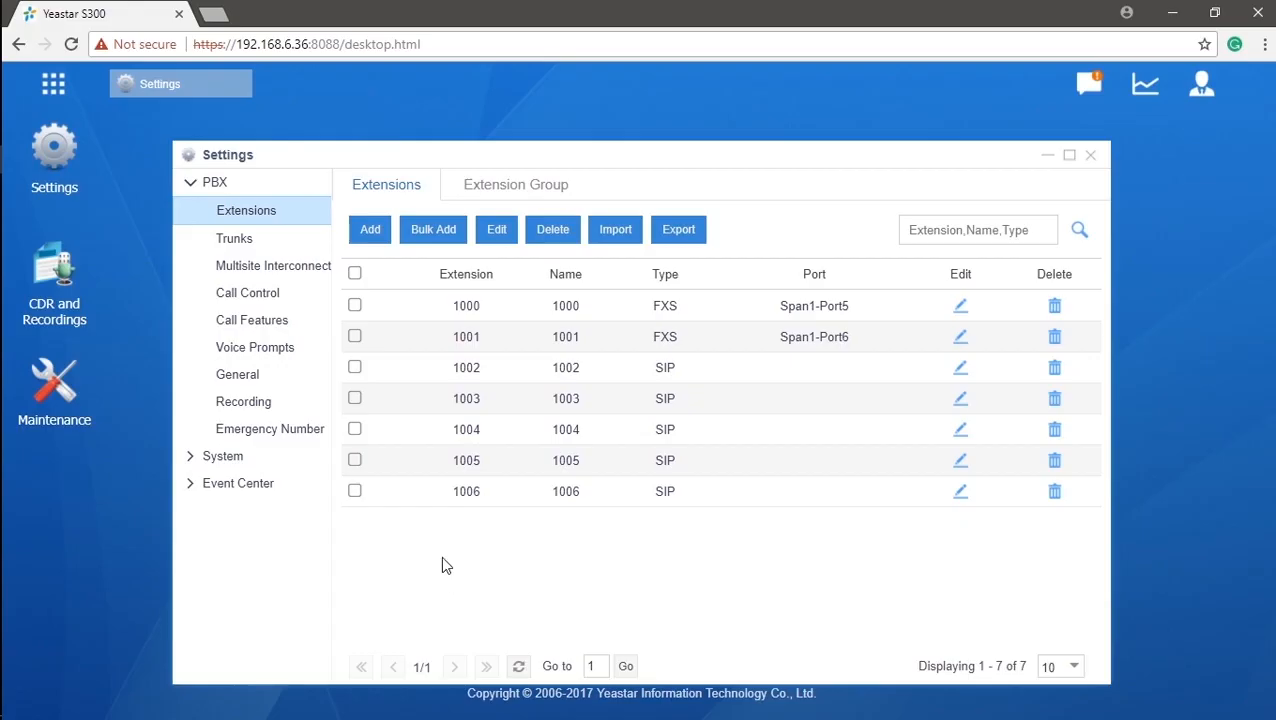
# Add SIP extension 1007 with default settings, save it, and apply the configuration.
pyautogui.click(369, 230)
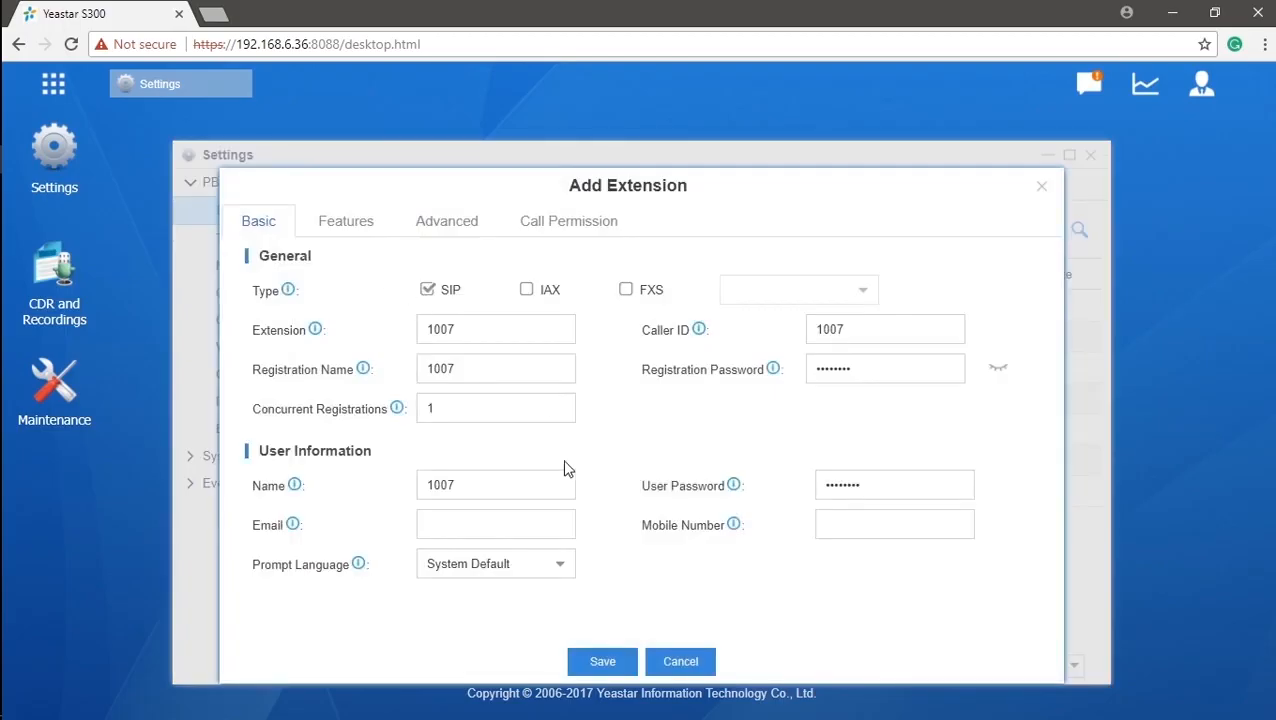
pyautogui.click(602, 663)
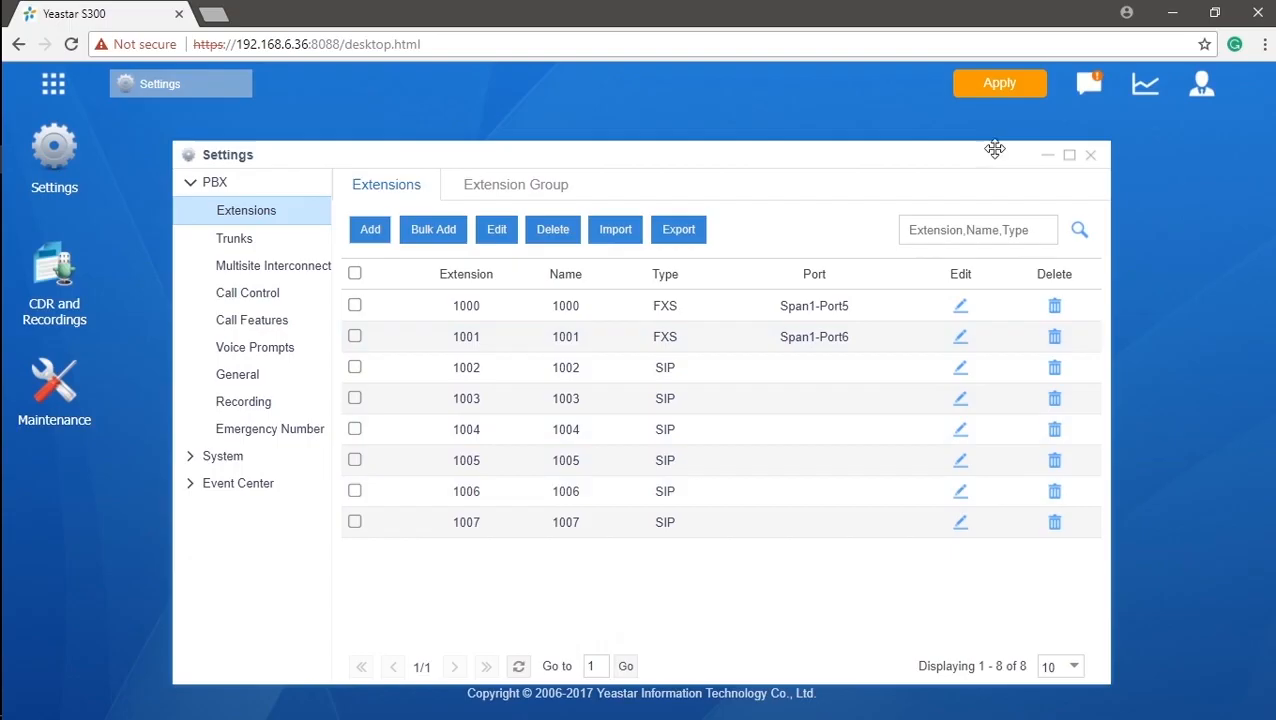
pyautogui.click(1010, 84)
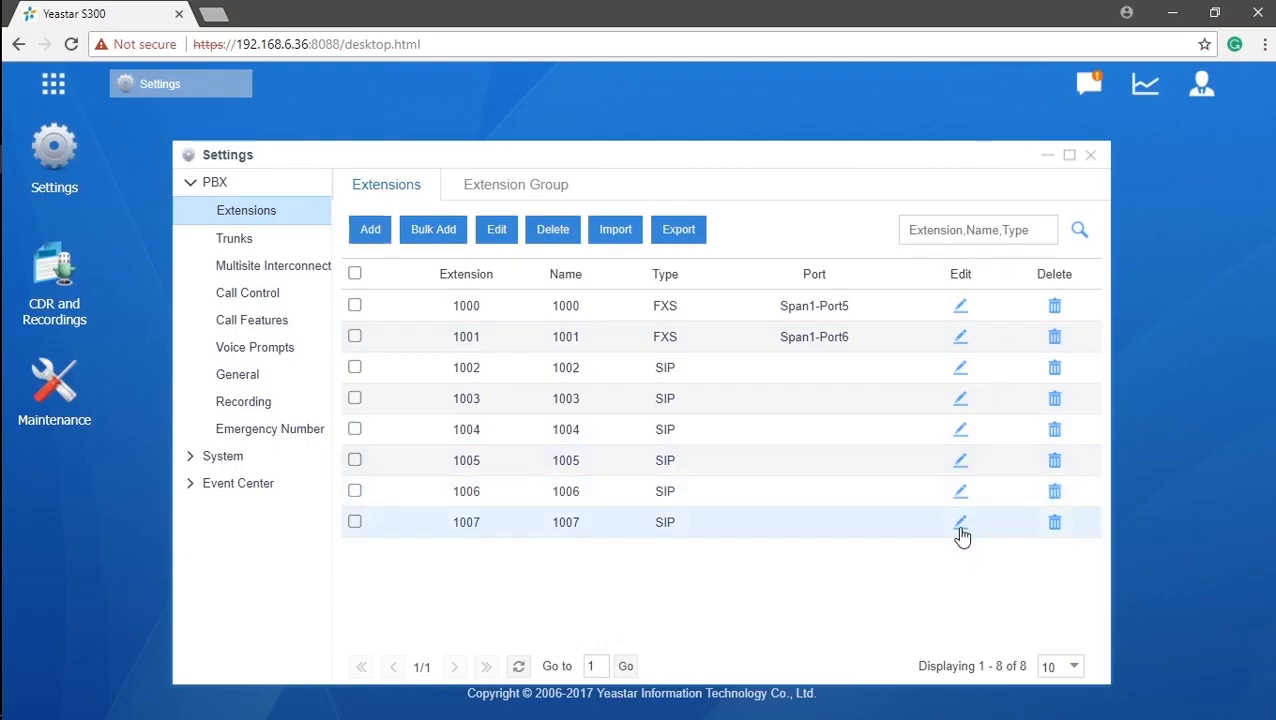
pyautogui.click(960, 524)
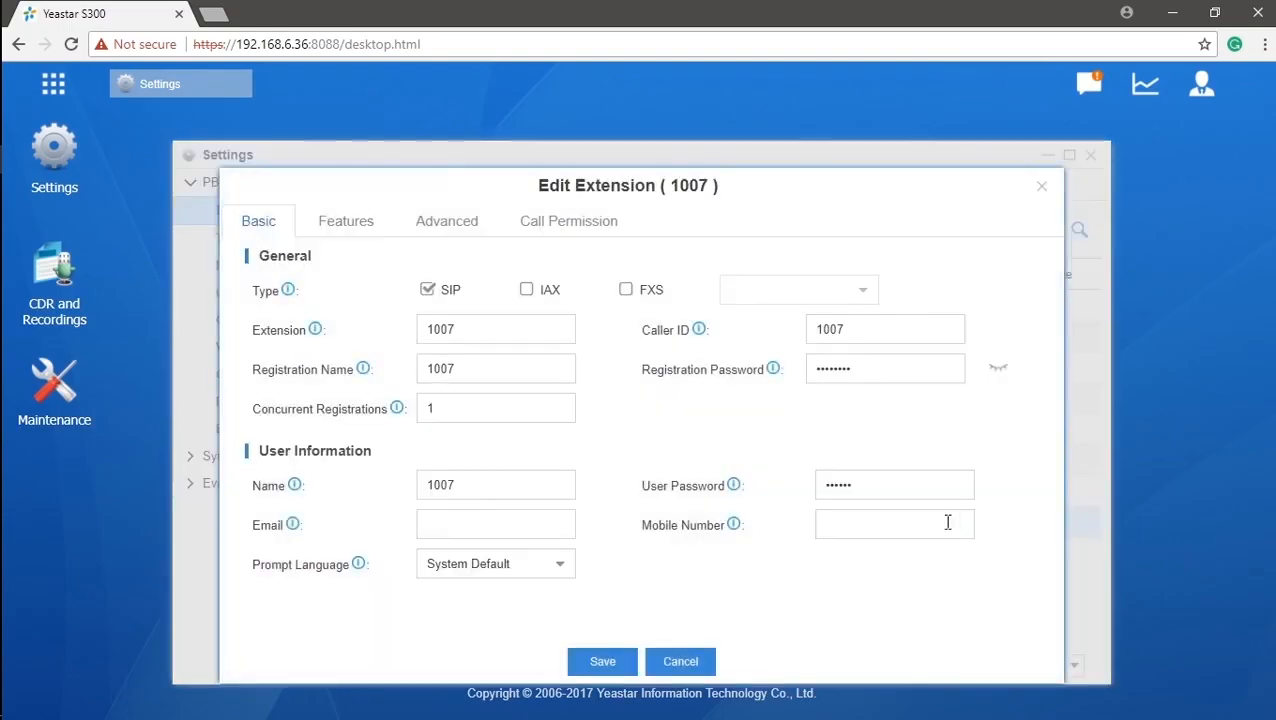
pyautogui.click(558, 333)
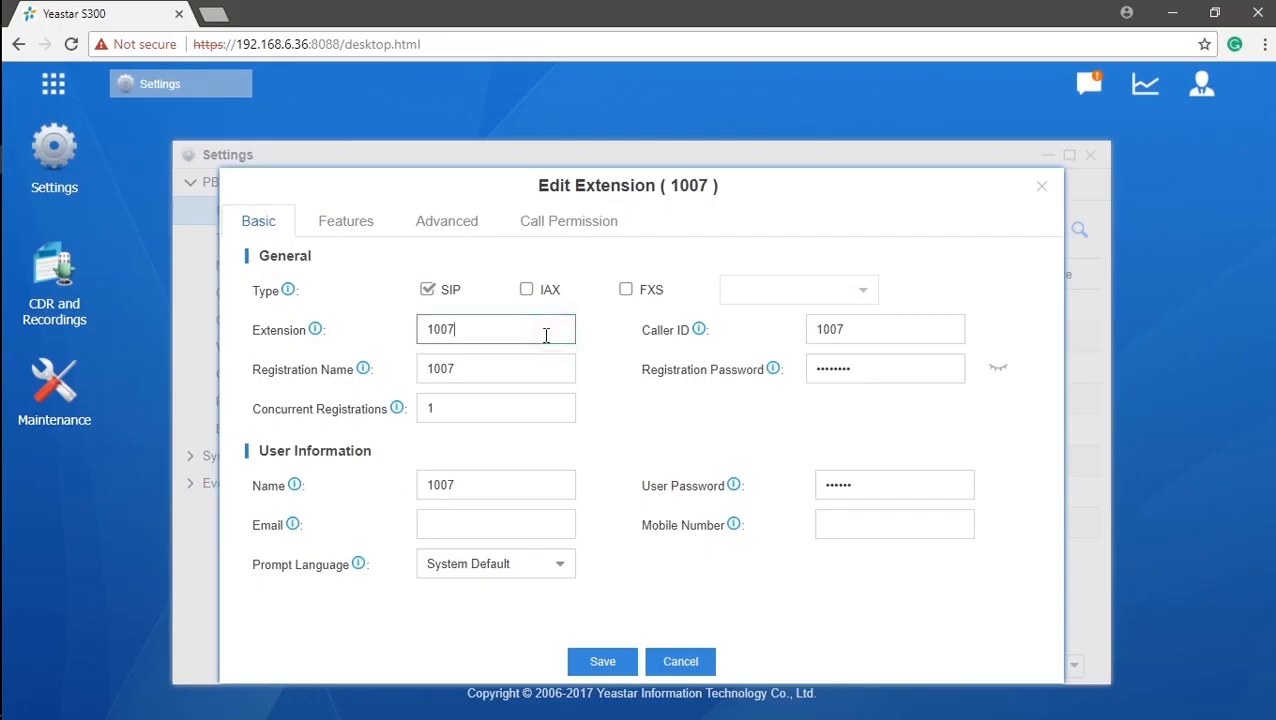
pyautogui.moveTo(316, 333)
pyautogui.moveTo(473, 332); pyautogui.dragTo(410, 337)
pyautogui.click(688, 662)
pyautogui.click(295, 385)
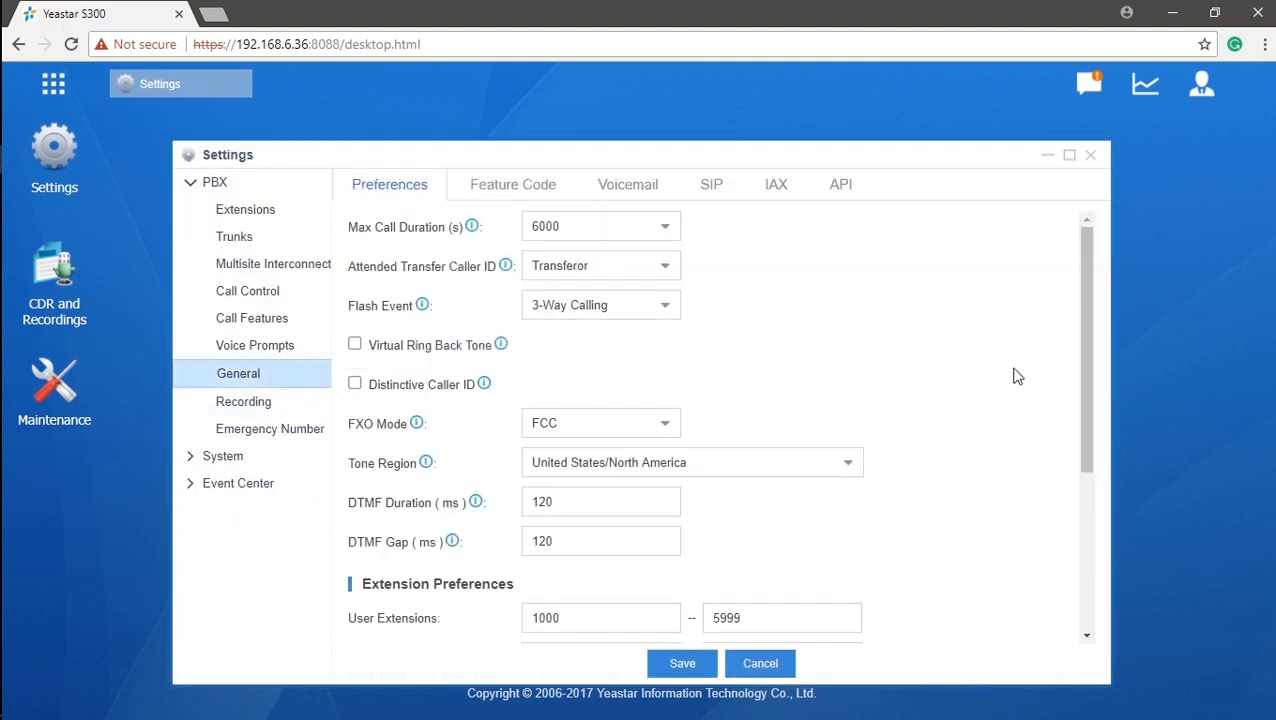
pyautogui.moveTo(1080, 325); pyautogui.dragTo(1084, 503)
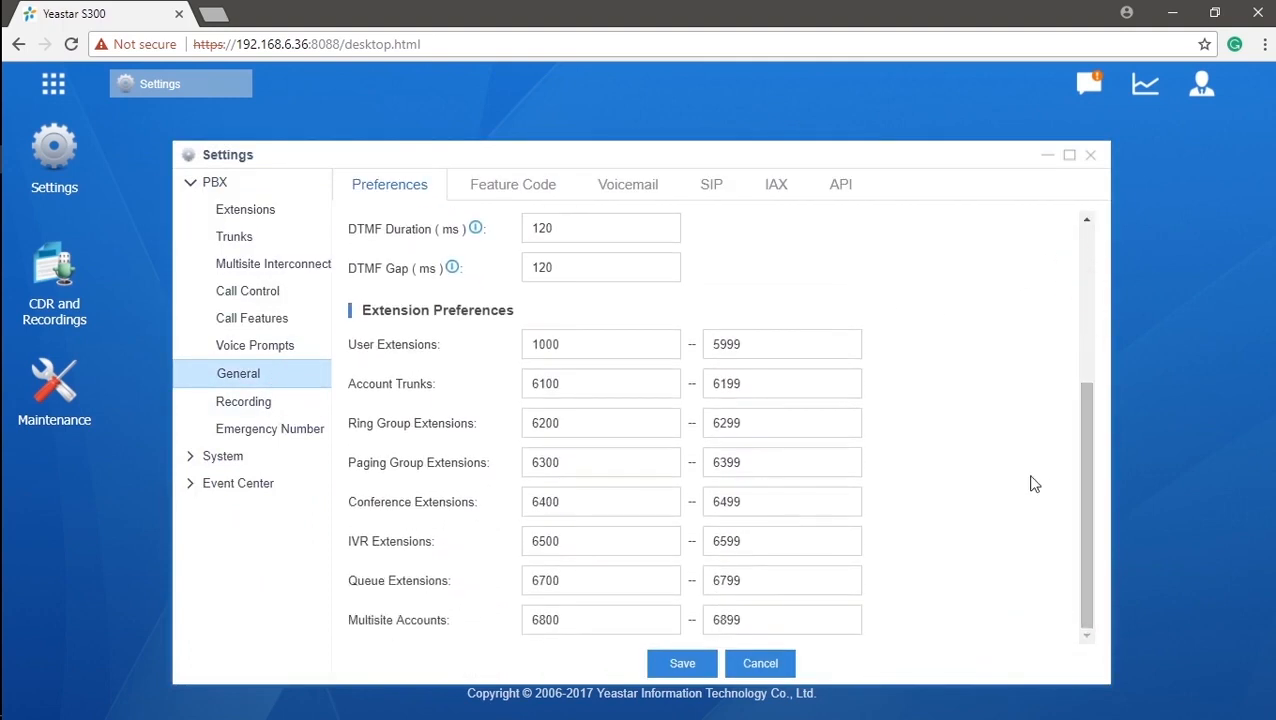
pyautogui.moveTo(607, 343); pyautogui.dragTo(524, 345)
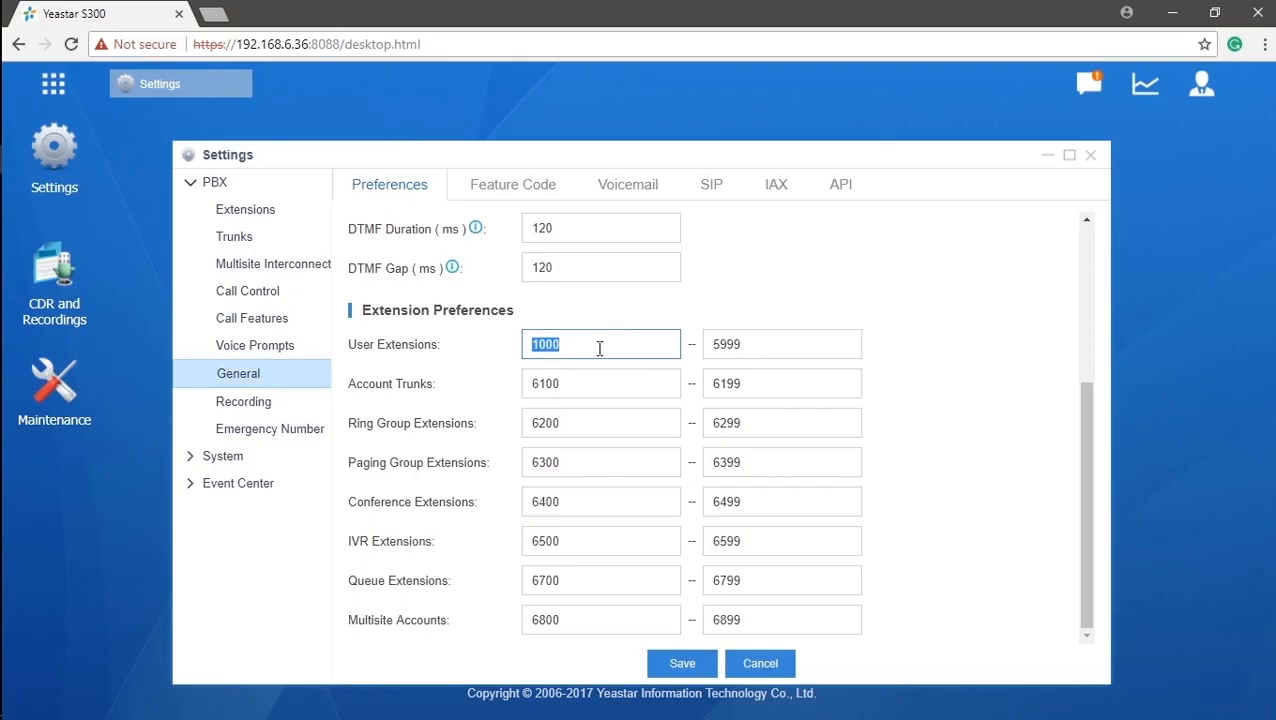
pyautogui.moveTo(754, 344); pyautogui.dragTo(688, 350)
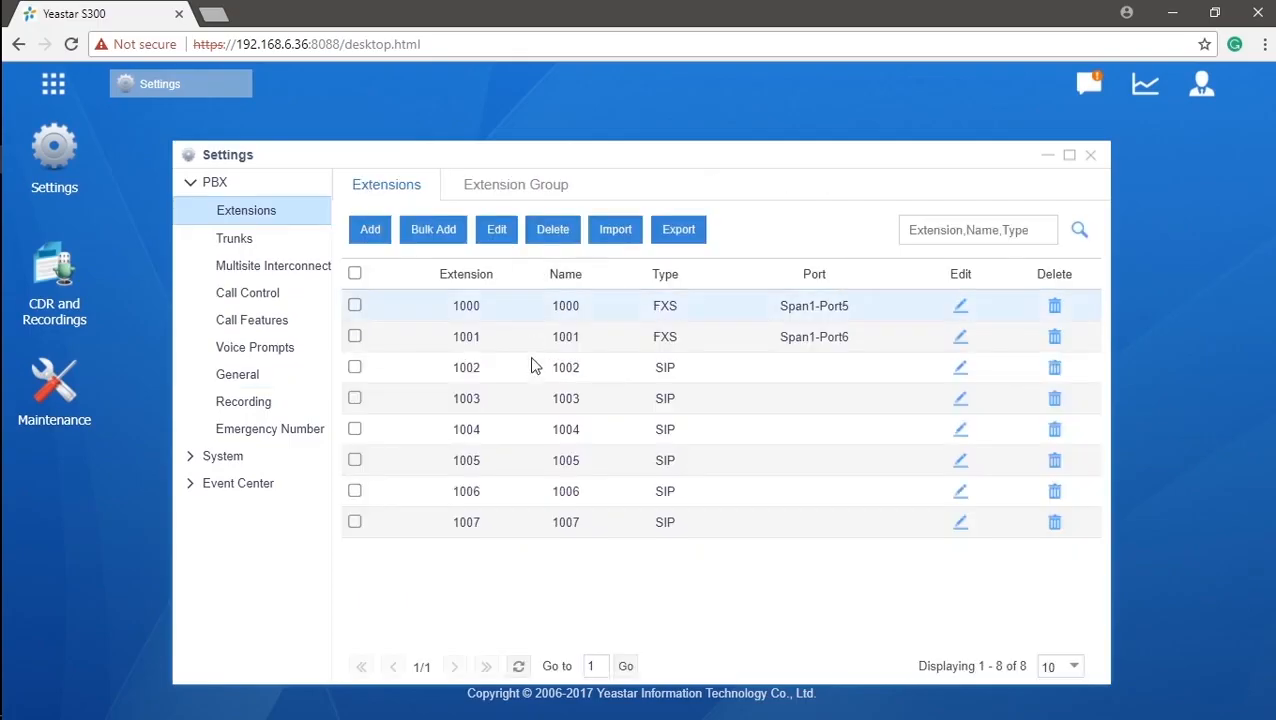
# Edit extension 1007 and tick IAX as an additional extension type.
pyautogui.click(962, 528)
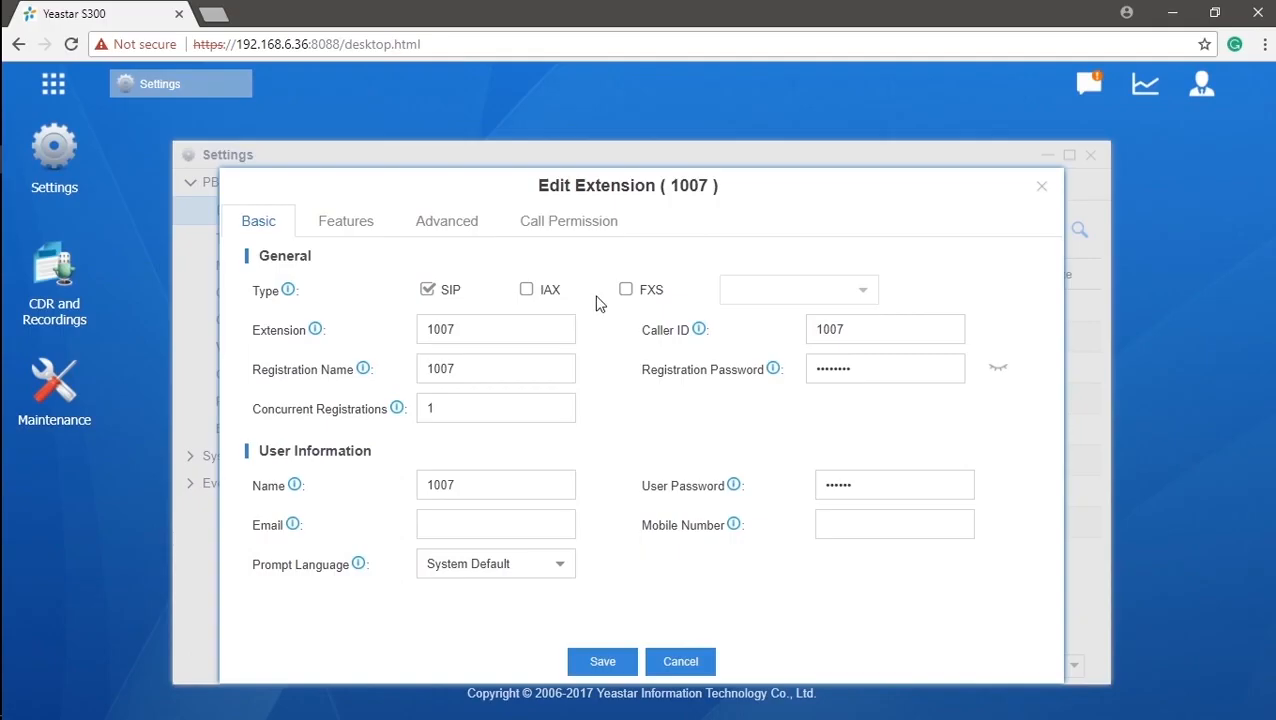
pyautogui.click(527, 289)
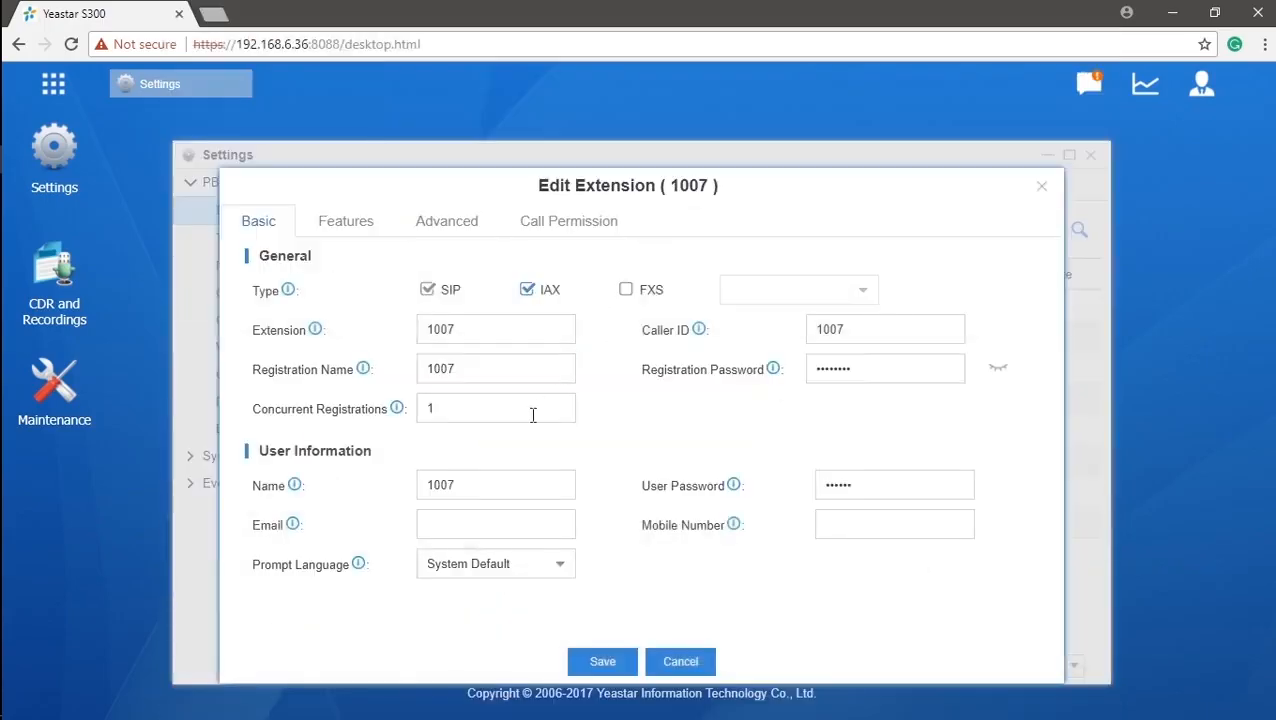
# Set extension 1007's Concurrent Registrations to 5 and adjust the type boxes so only SIP stays ticked.
pyautogui.click(530, 415)
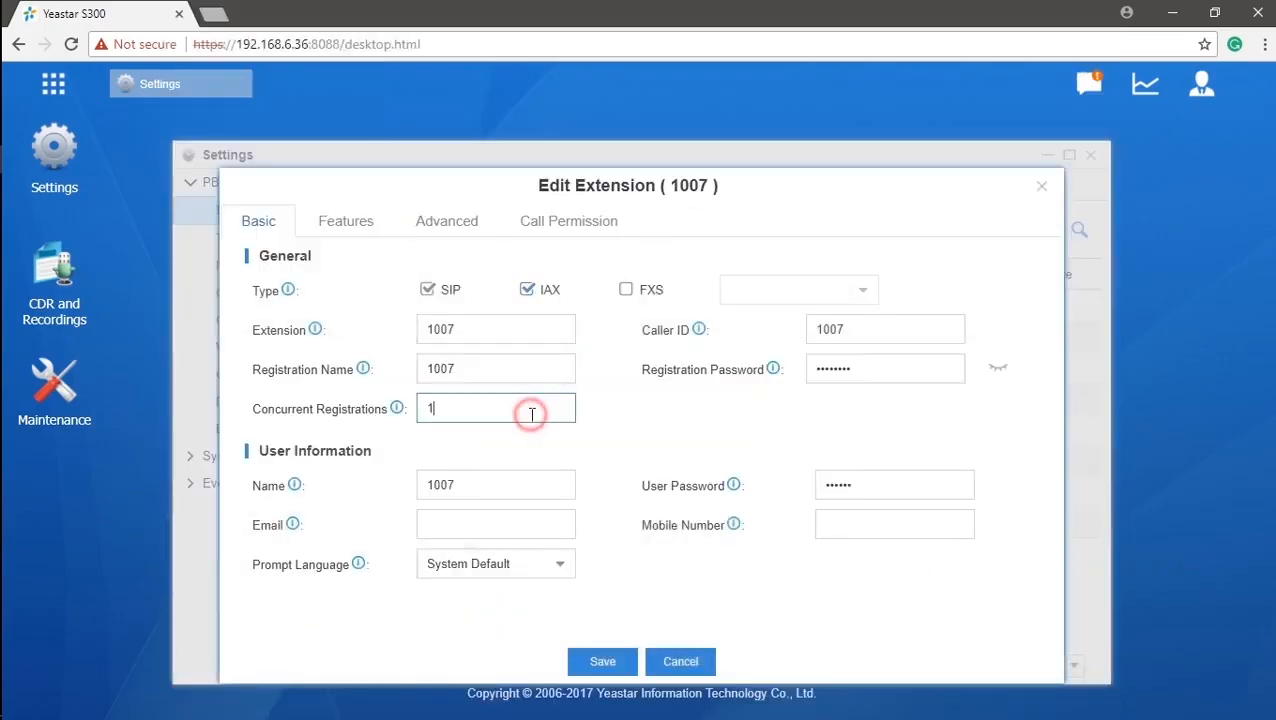
pyautogui.moveTo(398, 416)
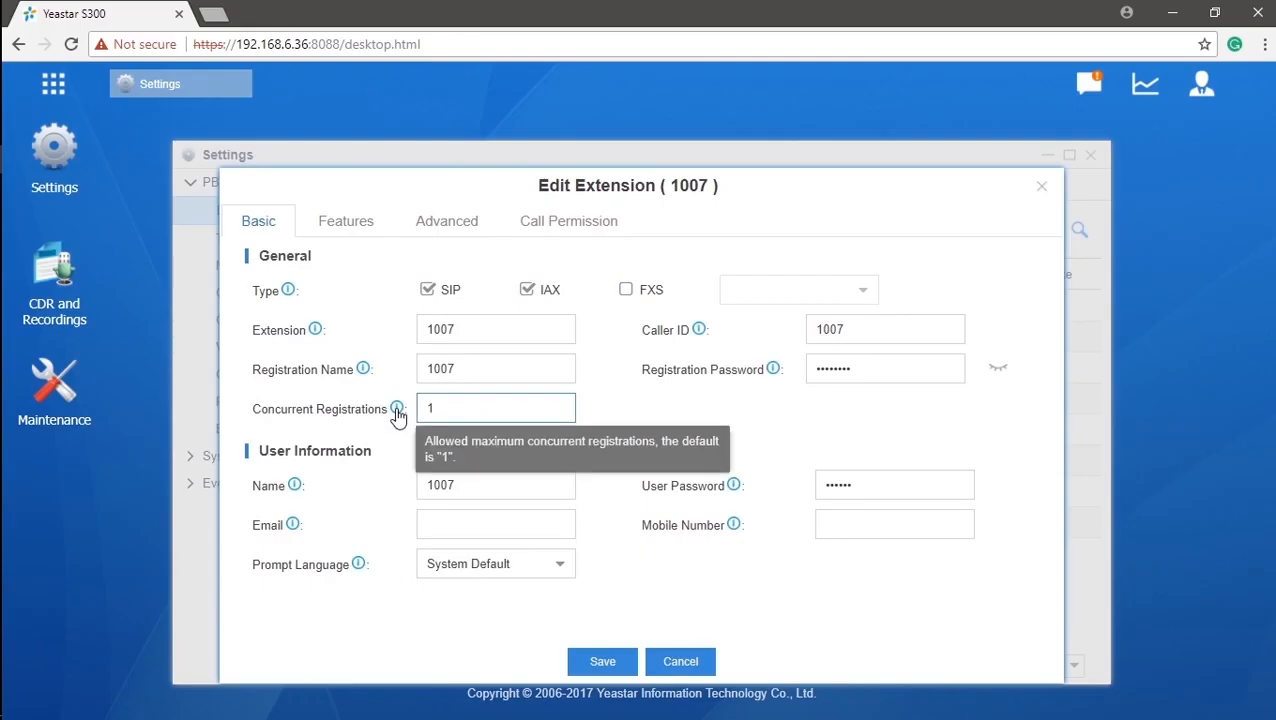
pyautogui.doubleClick(492, 410)
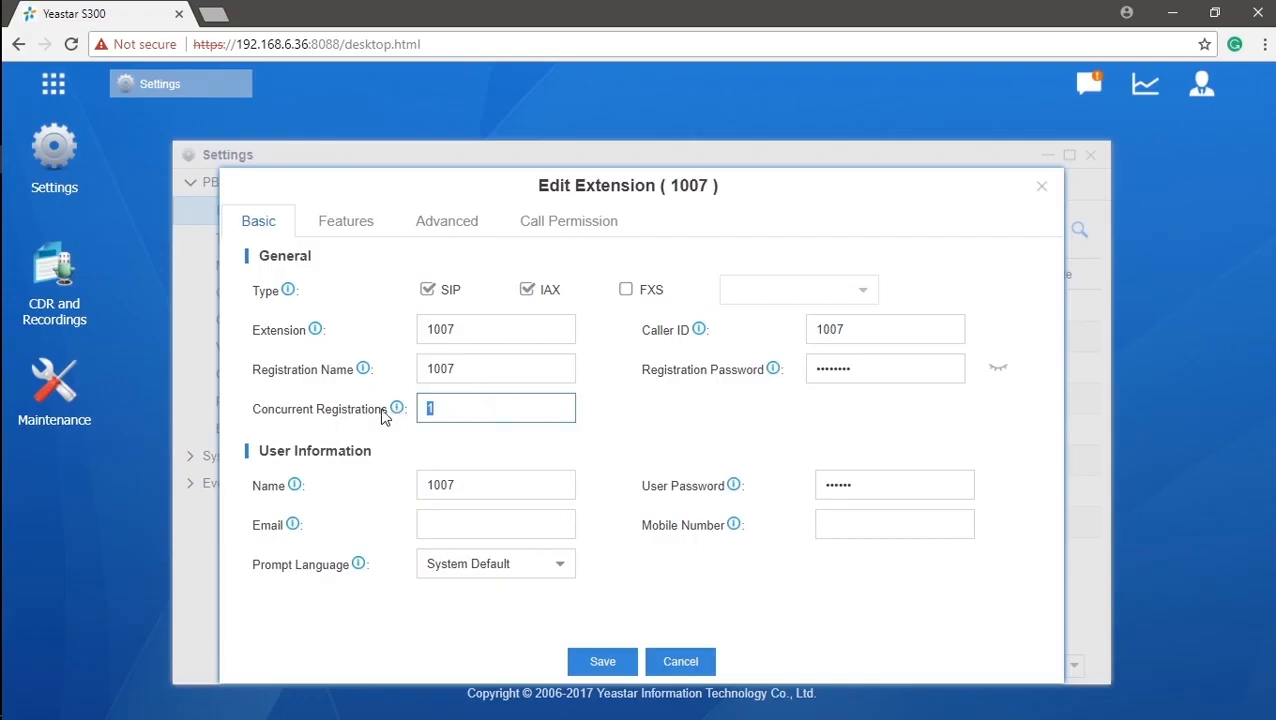
pyautogui.write('5')
pyautogui.click(627, 290)
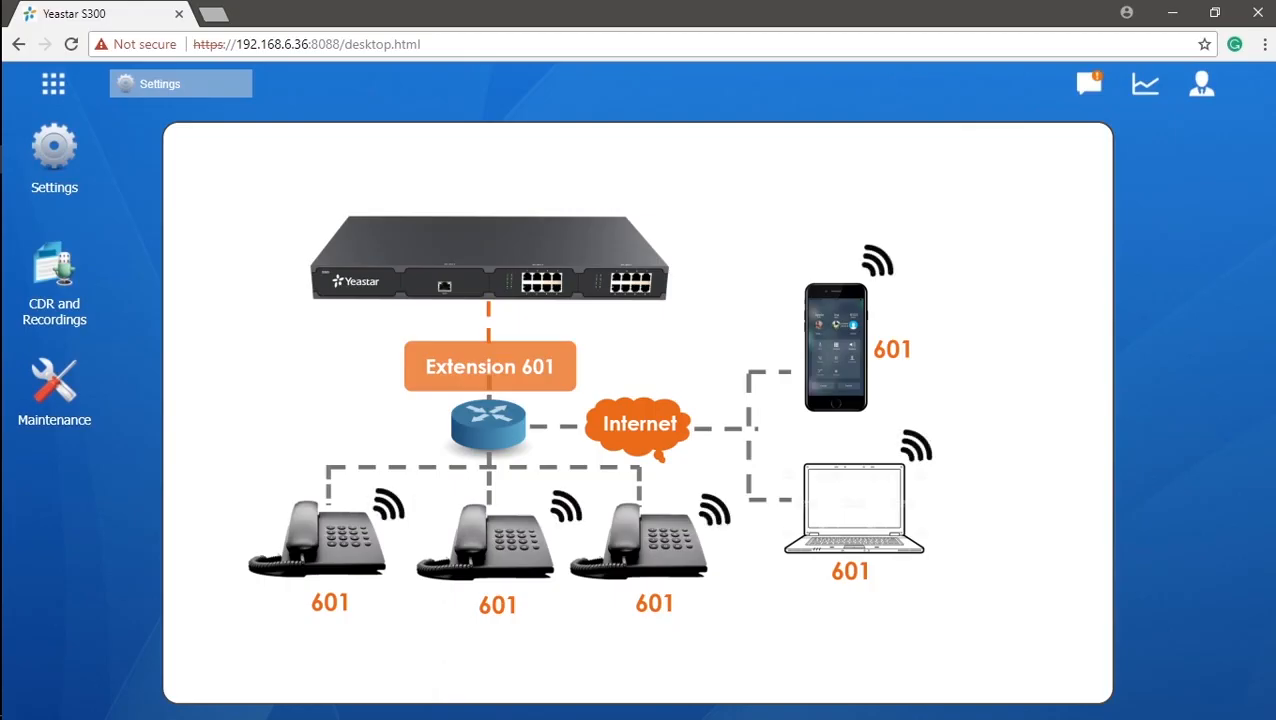
pyautogui.click(466, 367)
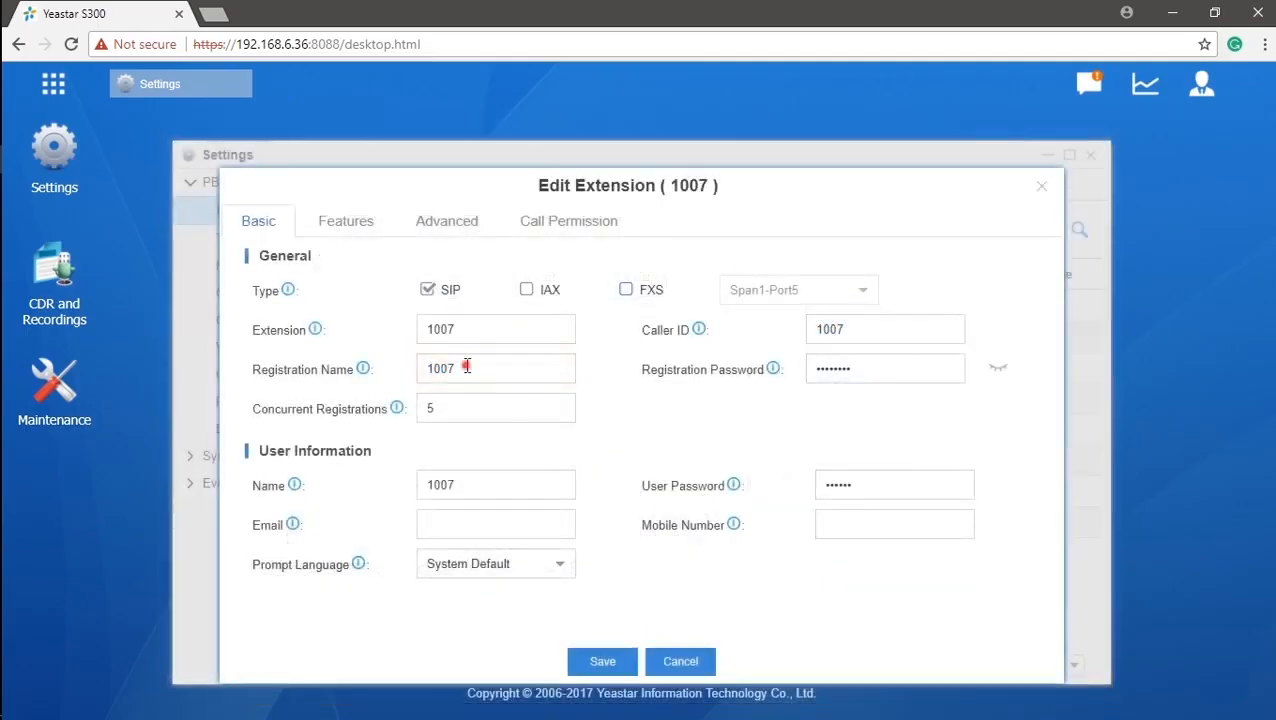
# Reveal the registration password in plain text and check the Registration Name and Caller ID values of 1007.
pyautogui.doubleClick(466, 367)
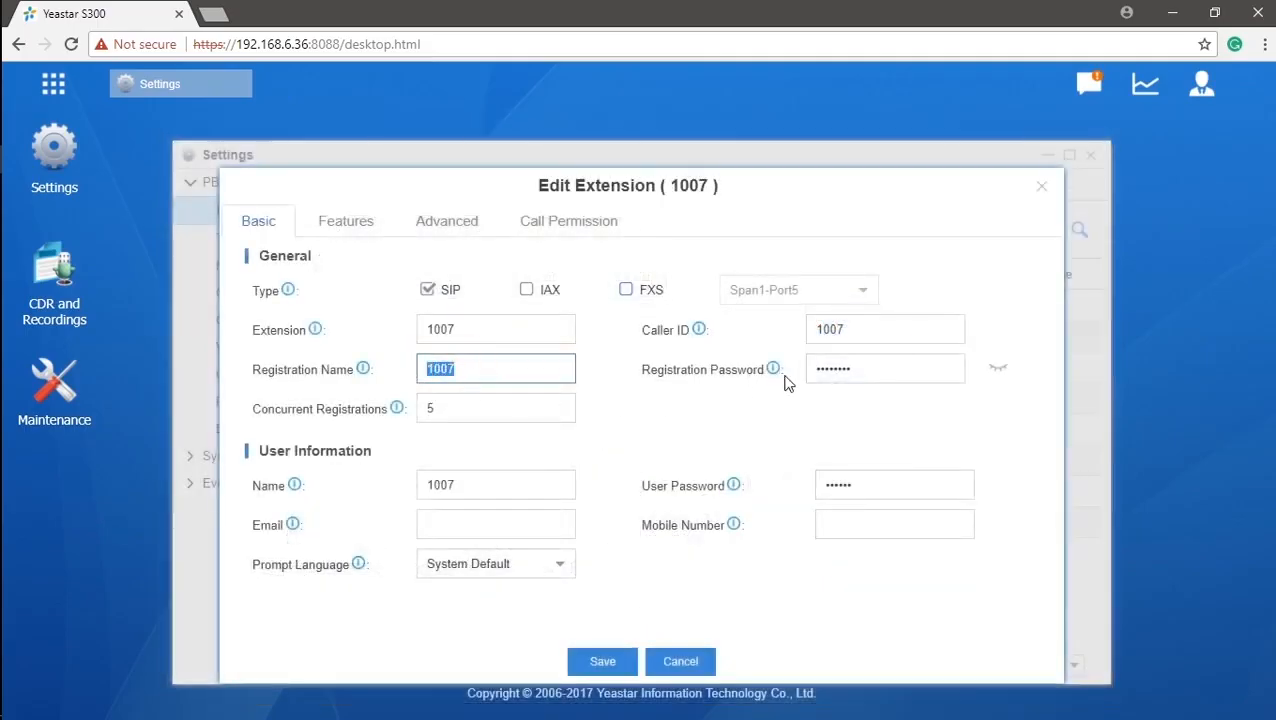
pyautogui.click(993, 373)
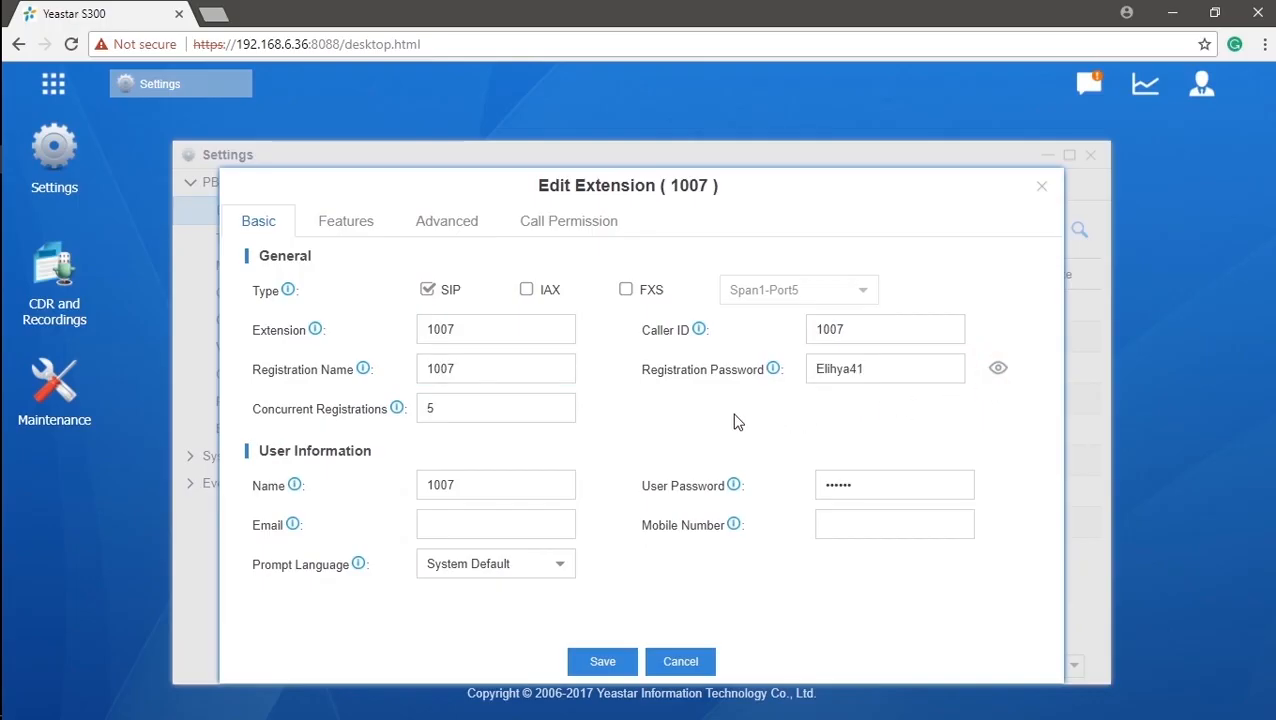
pyautogui.moveTo(774, 376)
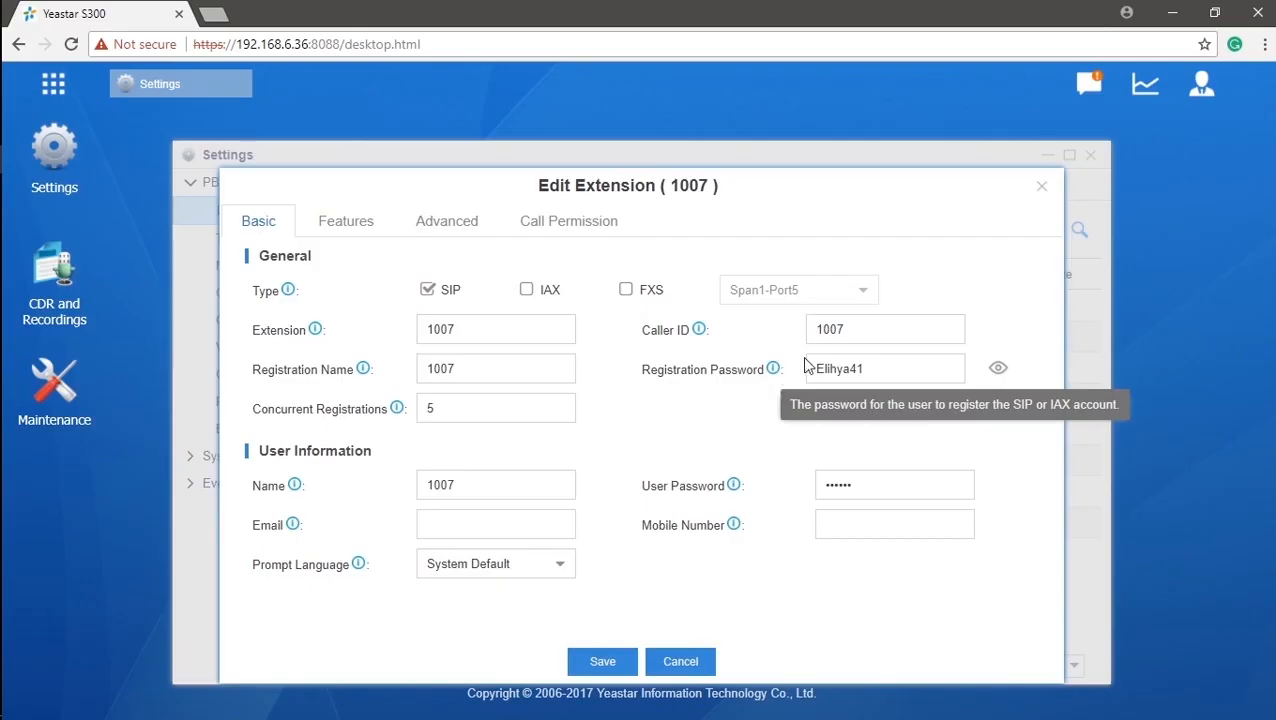
pyautogui.doubleClick(880, 333)
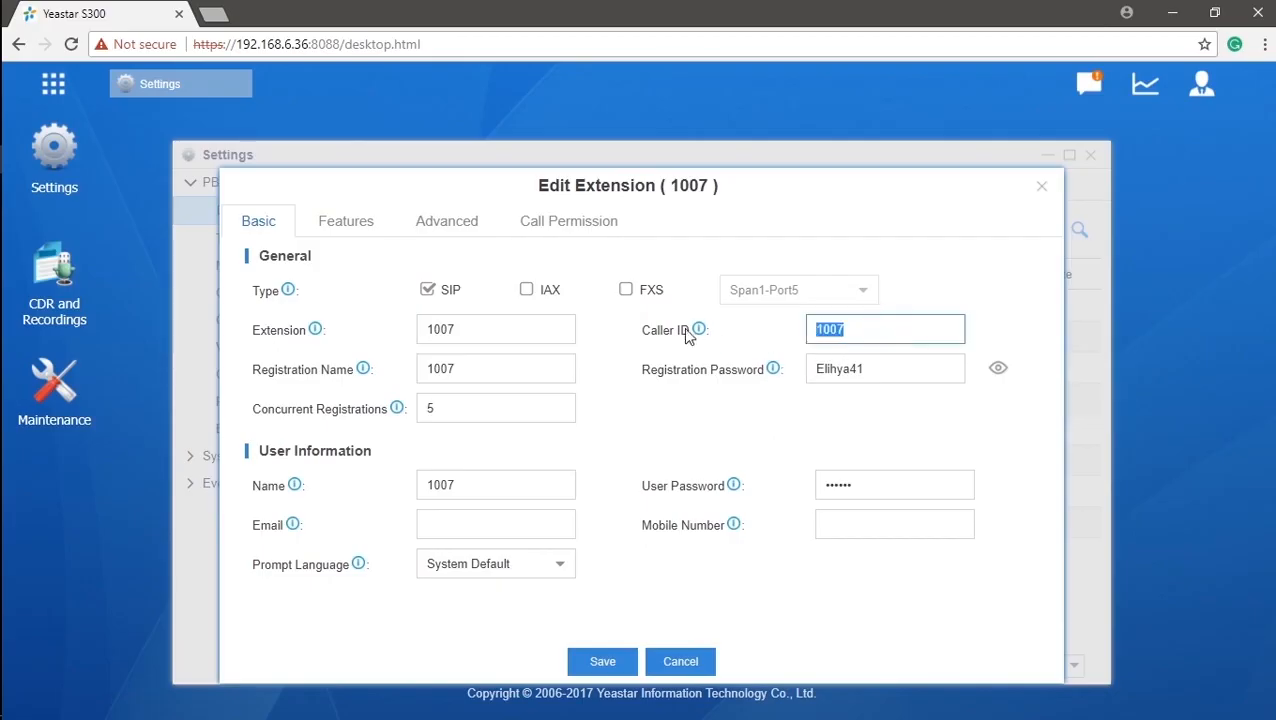
pyautogui.moveTo(698, 333)
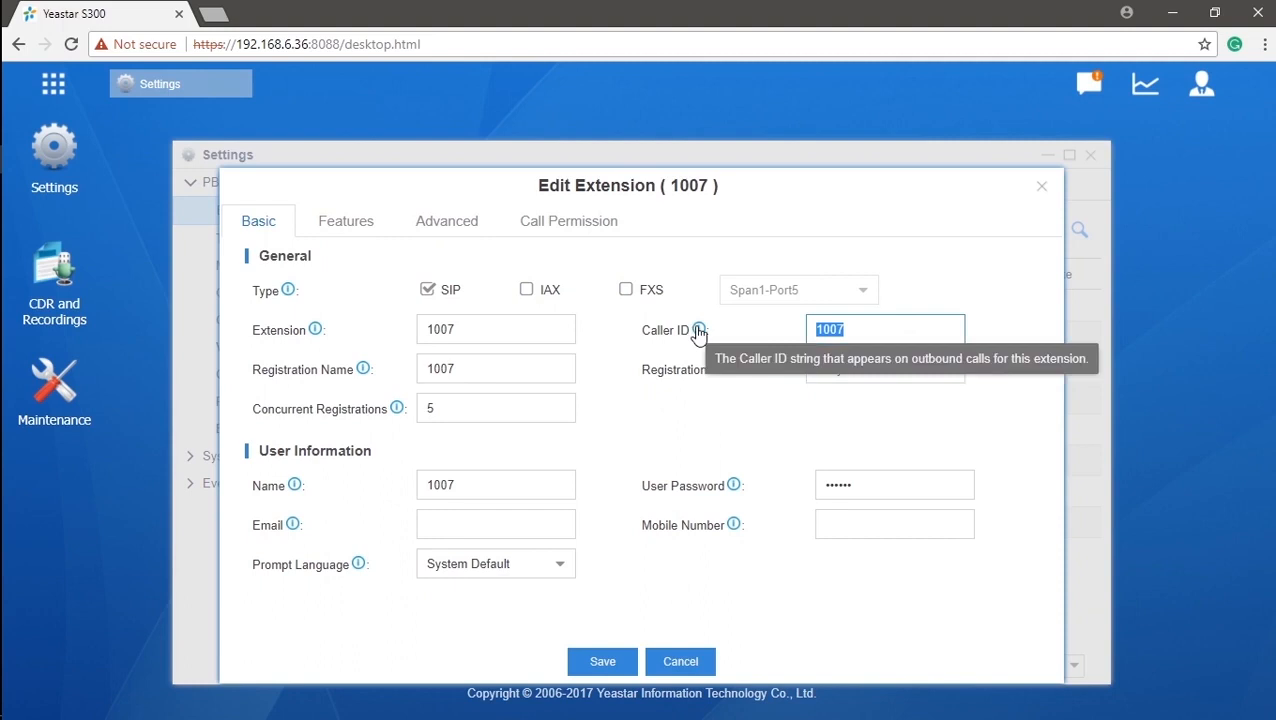
# Replace the default Name 1007 with the user's first name.
pyautogui.click(555, 486)
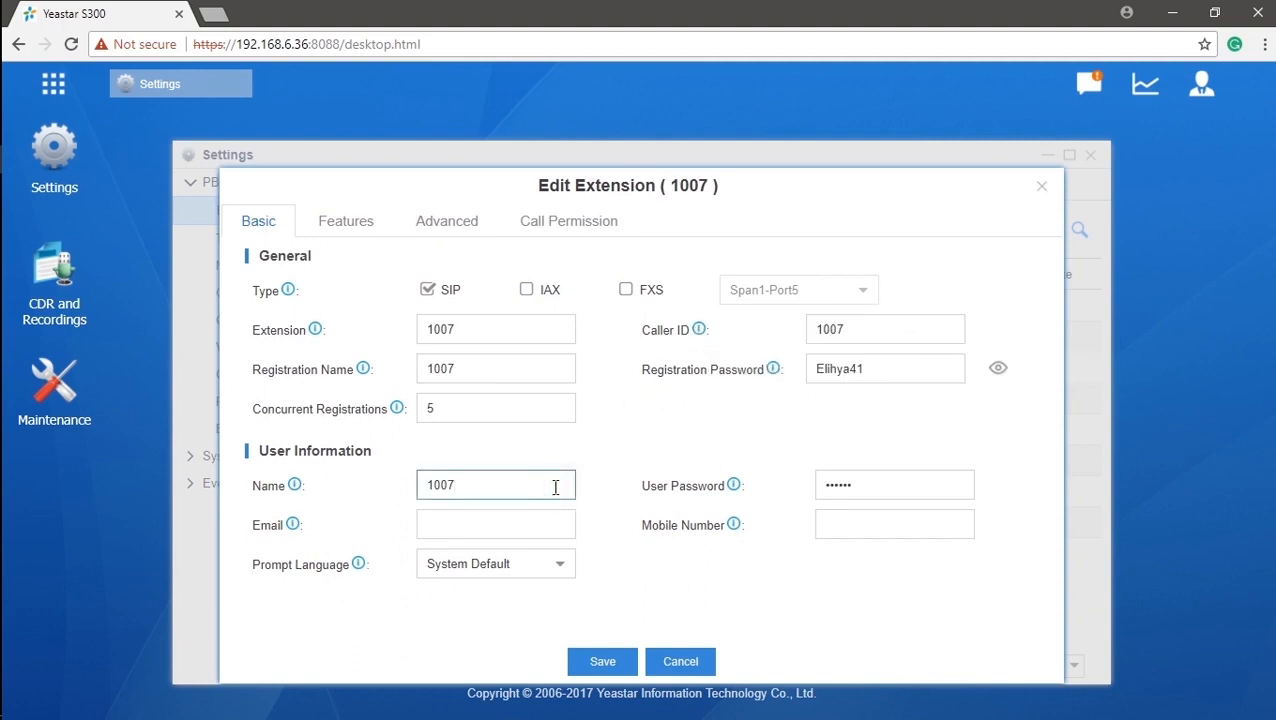
pyautogui.press('BackSpace')
pyautogui.press('BackSpace')
pyautogui.press('BackSpace')
pyautogui.press('BackSpace')
pyautogui.write('Jason')
pyautogui.click(604, 497)
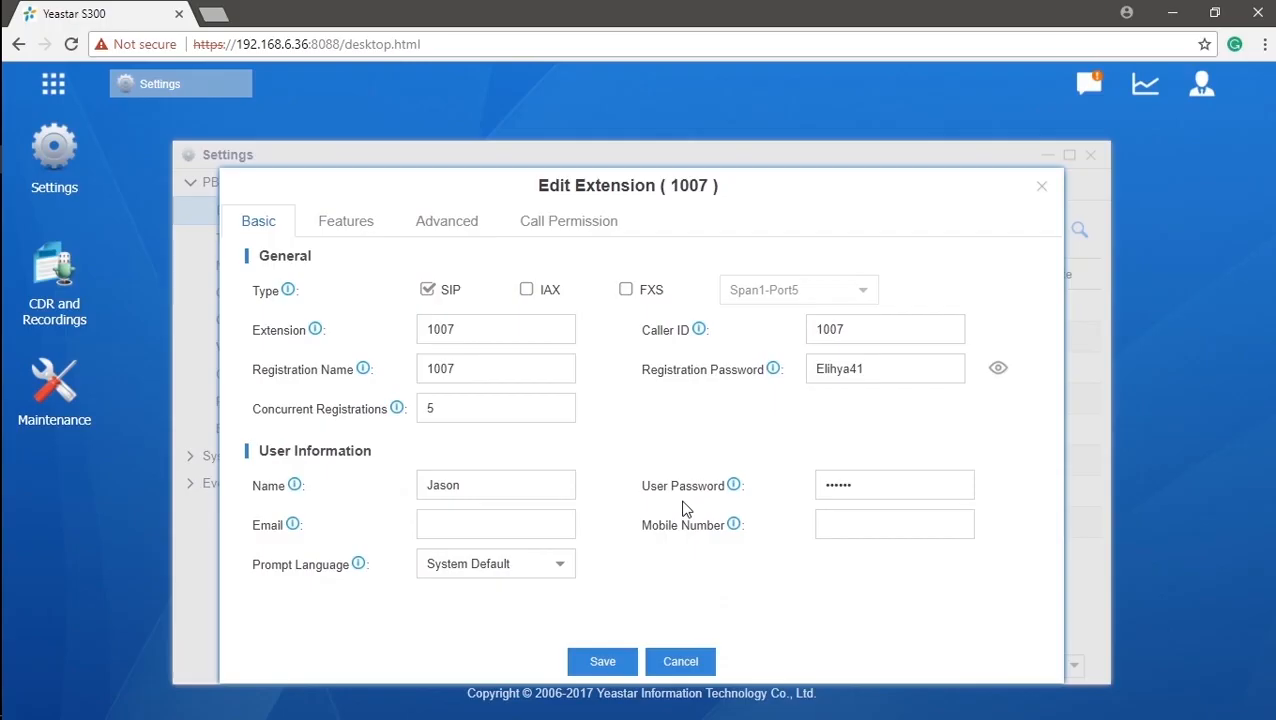
pyautogui.moveTo(734, 491)
# Enter the user's e-mail address in the Email field.
pyautogui.click(545, 522)
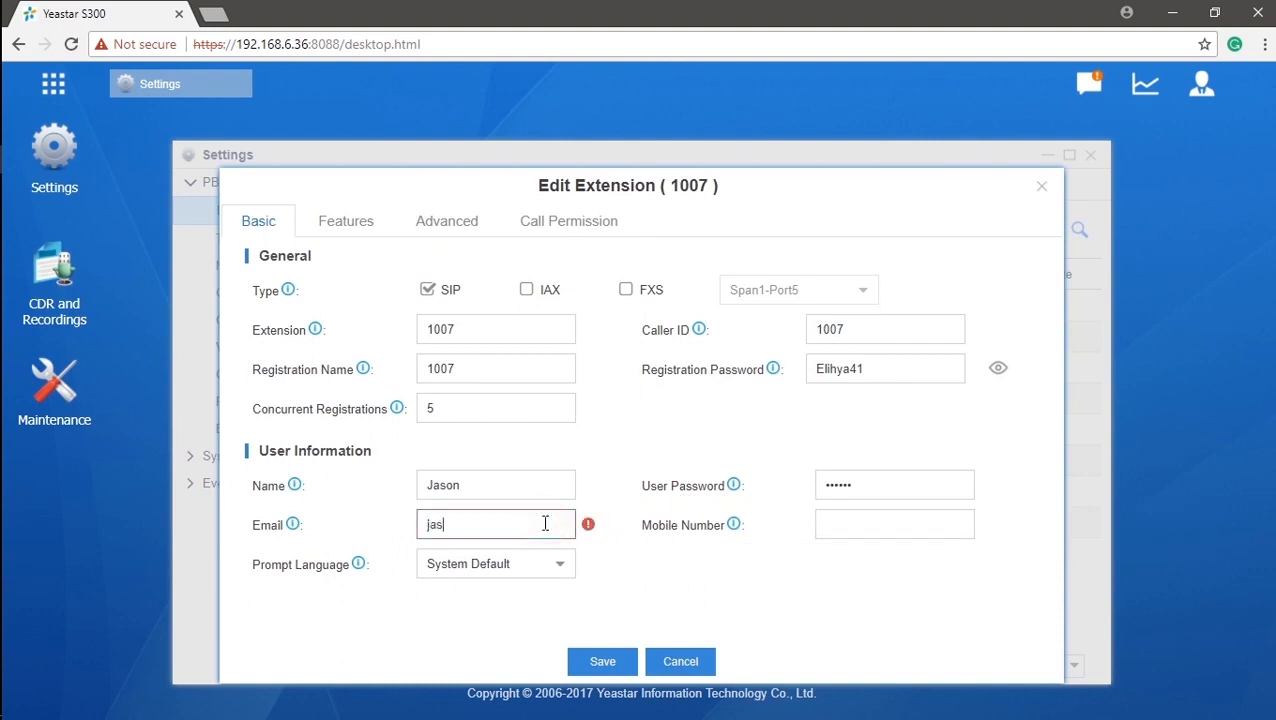
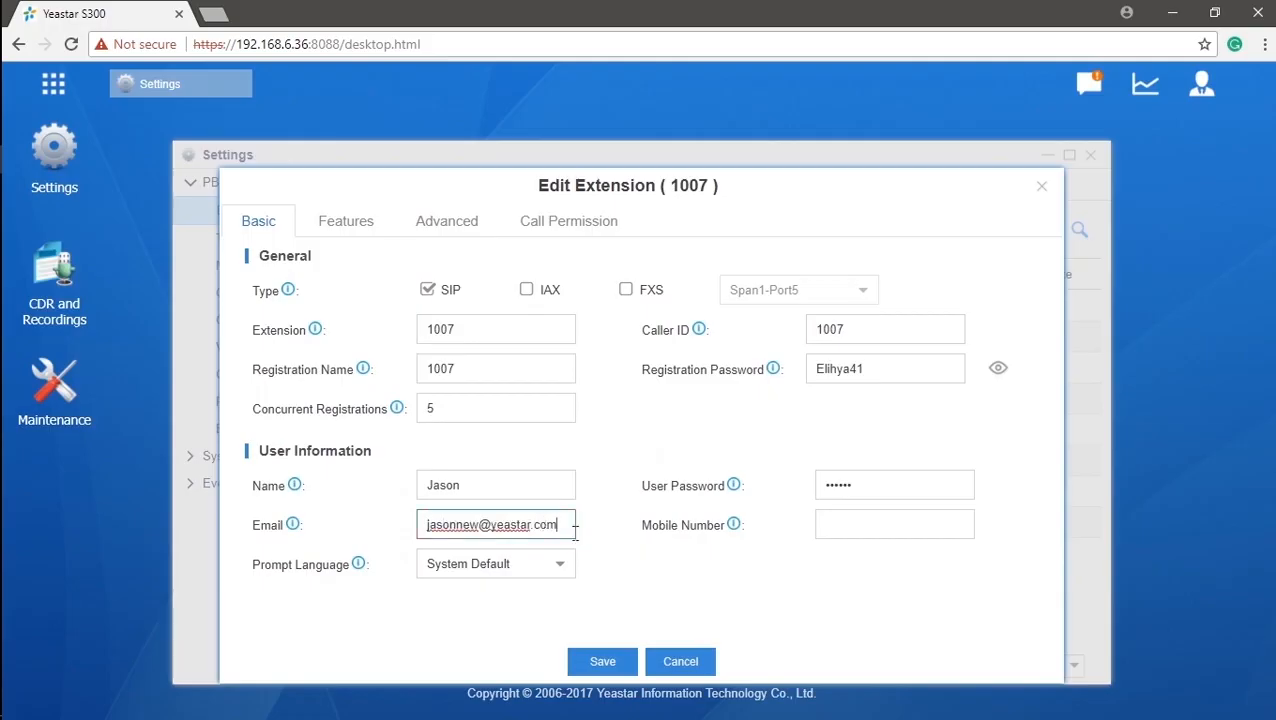
pyautogui.click(612, 545)
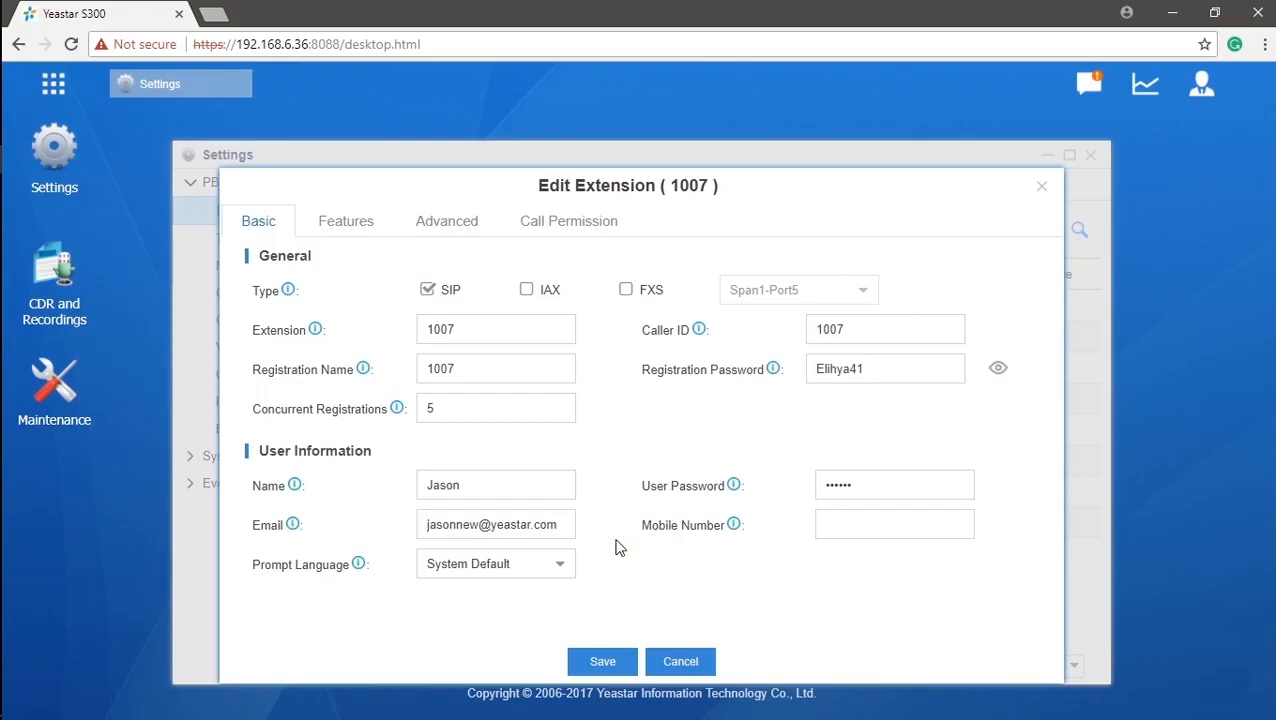
# Enter the user's mobile number in the Mobile Number field.
pyautogui.click(874, 525)
pyautogui.write('12')
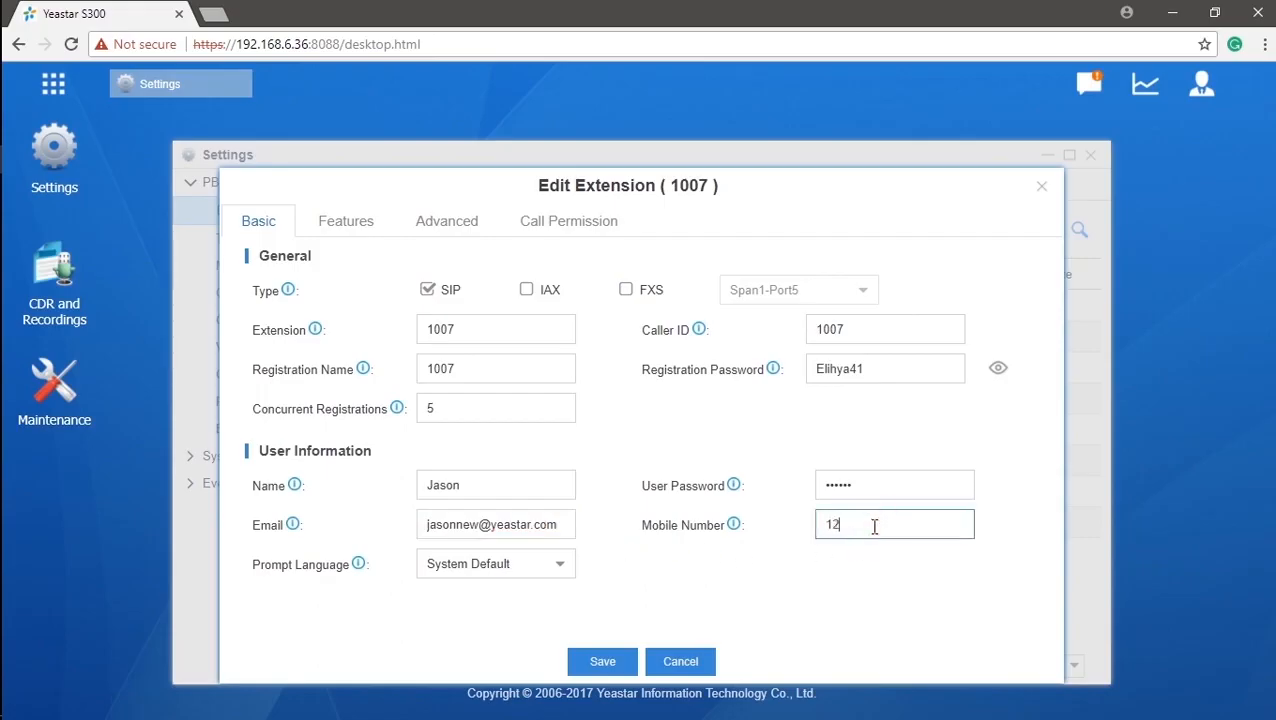
pyautogui.write('345678')
pyautogui.click(790, 566)
# Set Prompt Language to English and move on to the Features settings.
pyautogui.click(560, 572)
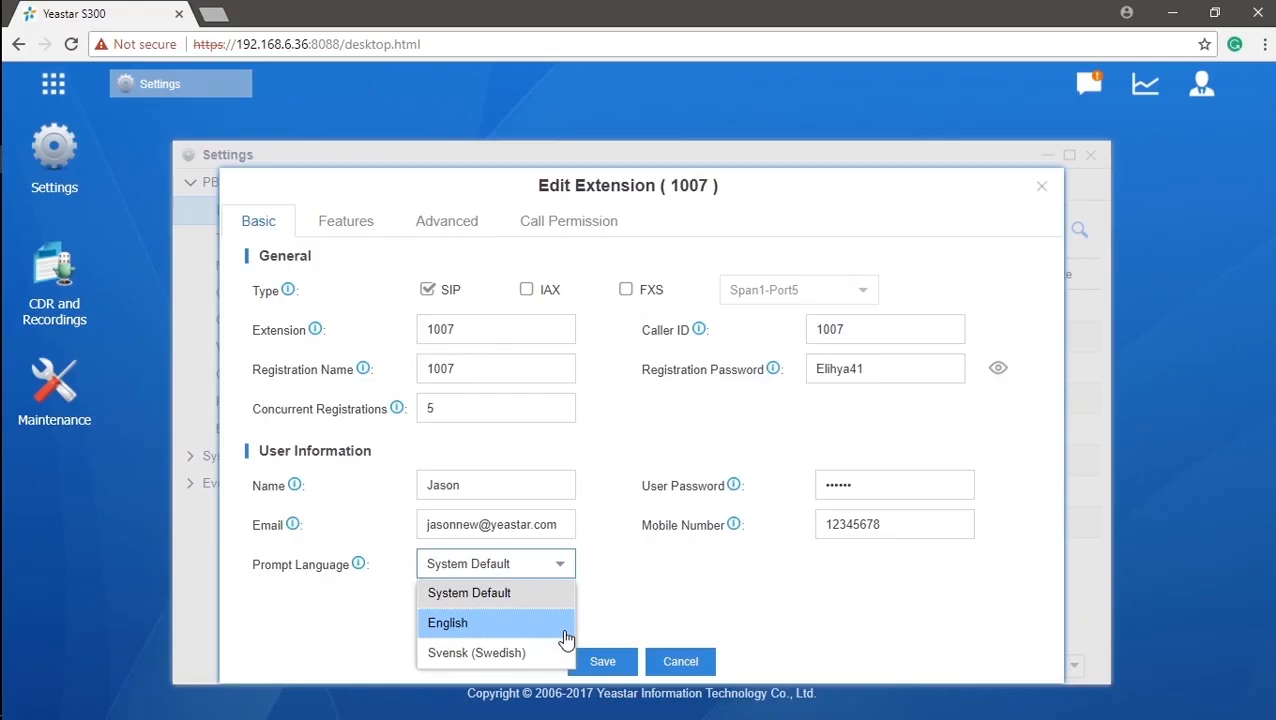
pyautogui.click(566, 624)
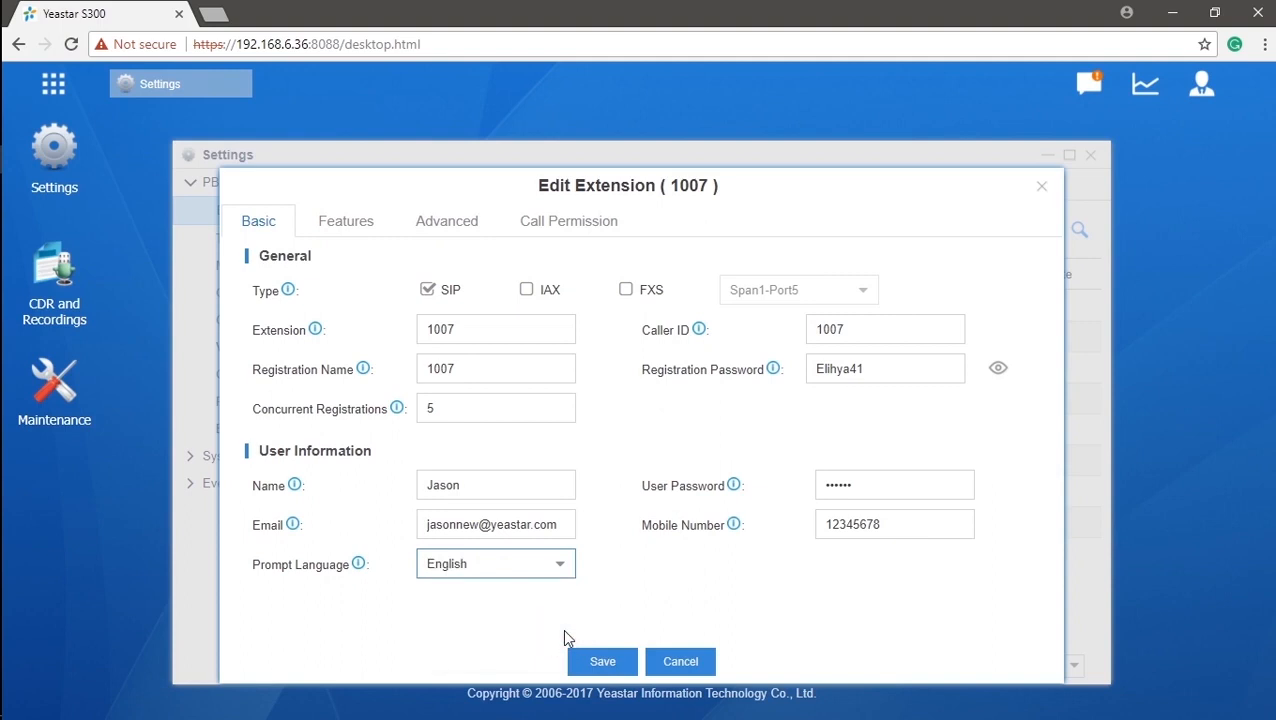
pyautogui.click(366, 231)
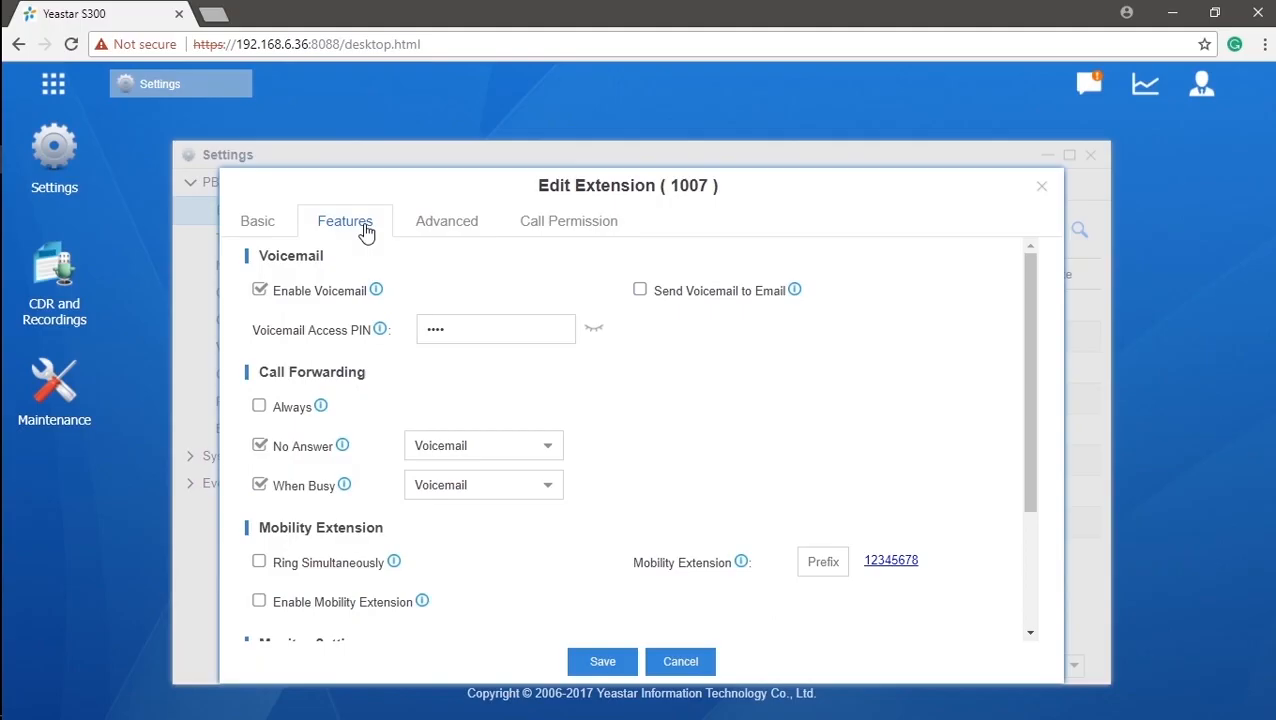
# Show the voicemail access PIN and turn on Send Voicemail to Email.
pyautogui.click(1032, 354)
pyautogui.moveTo(1033, 355)
pyautogui.mouseDown()
pyautogui.moveTo(1040, 481)
pyautogui.moveTo(1045, 347)
pyautogui.mouseUp()
pyautogui.click(594, 329)
pyautogui.click(641, 290)
pyautogui.moveTo(797, 292)
# Forward busy calls to the Mobile Number and unanswered calls to a Custom Number.
pyautogui.click(549, 453)
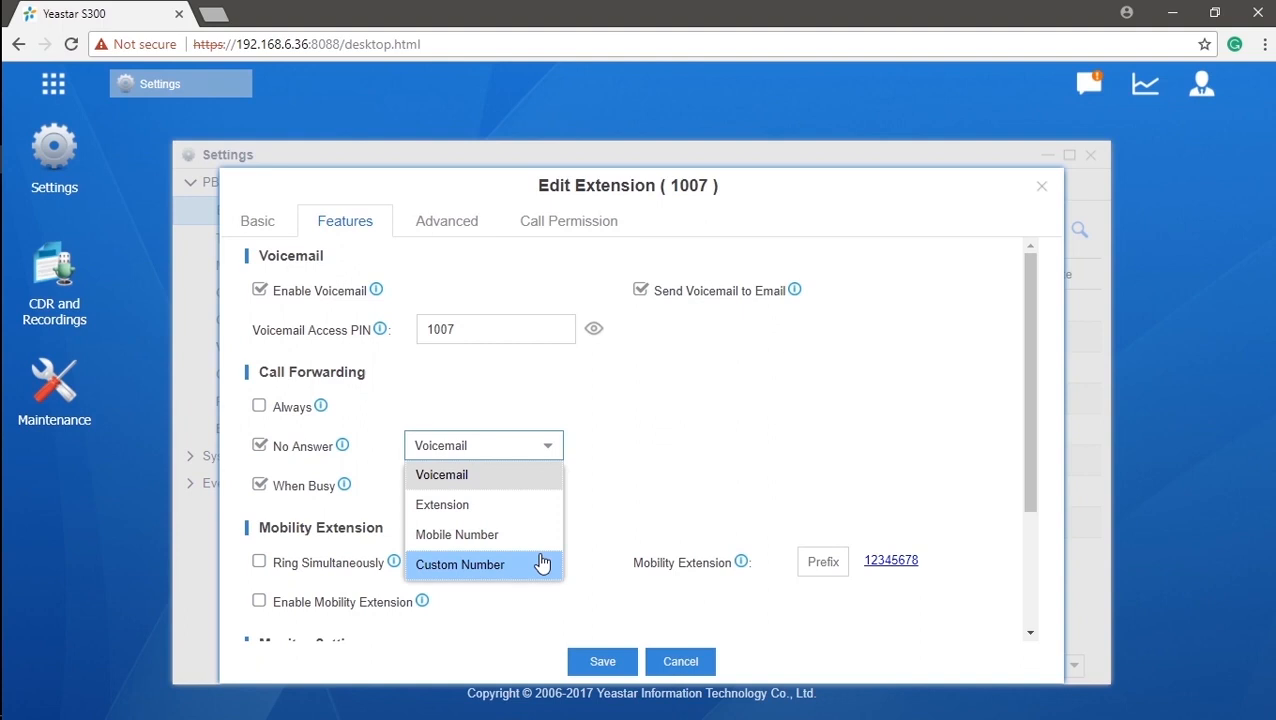
pyautogui.click(537, 482)
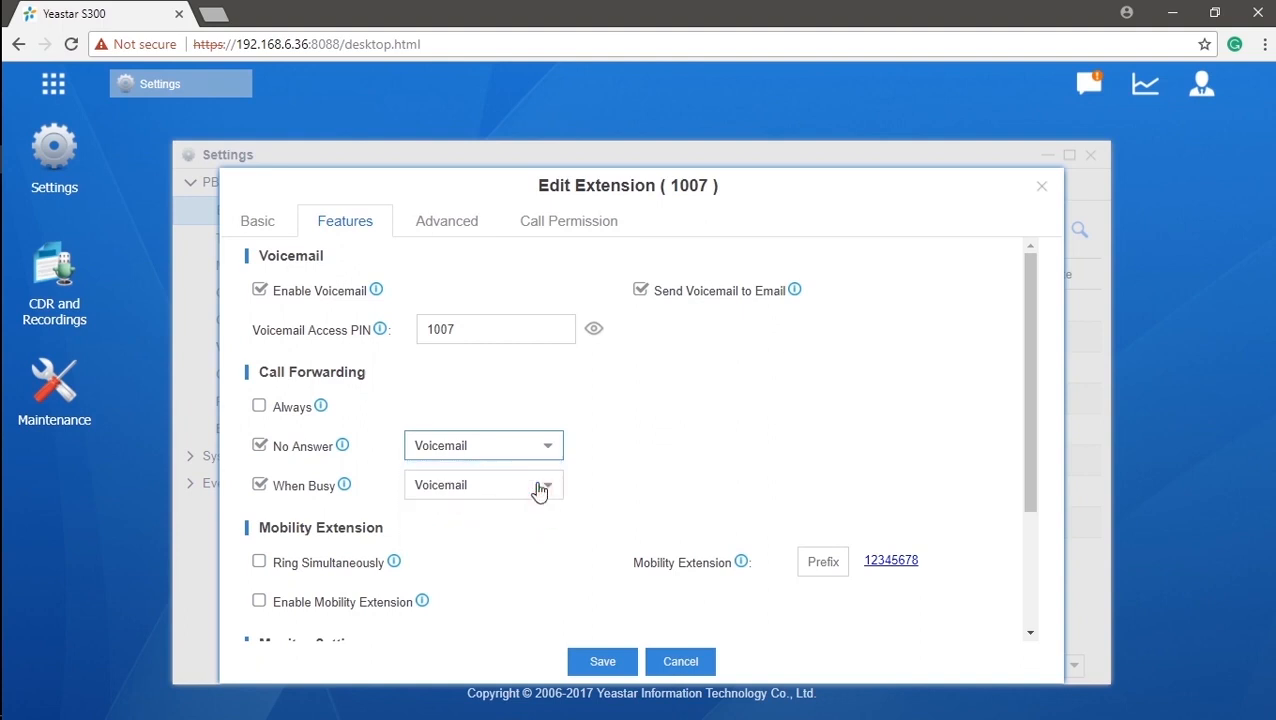
pyautogui.click(547, 487)
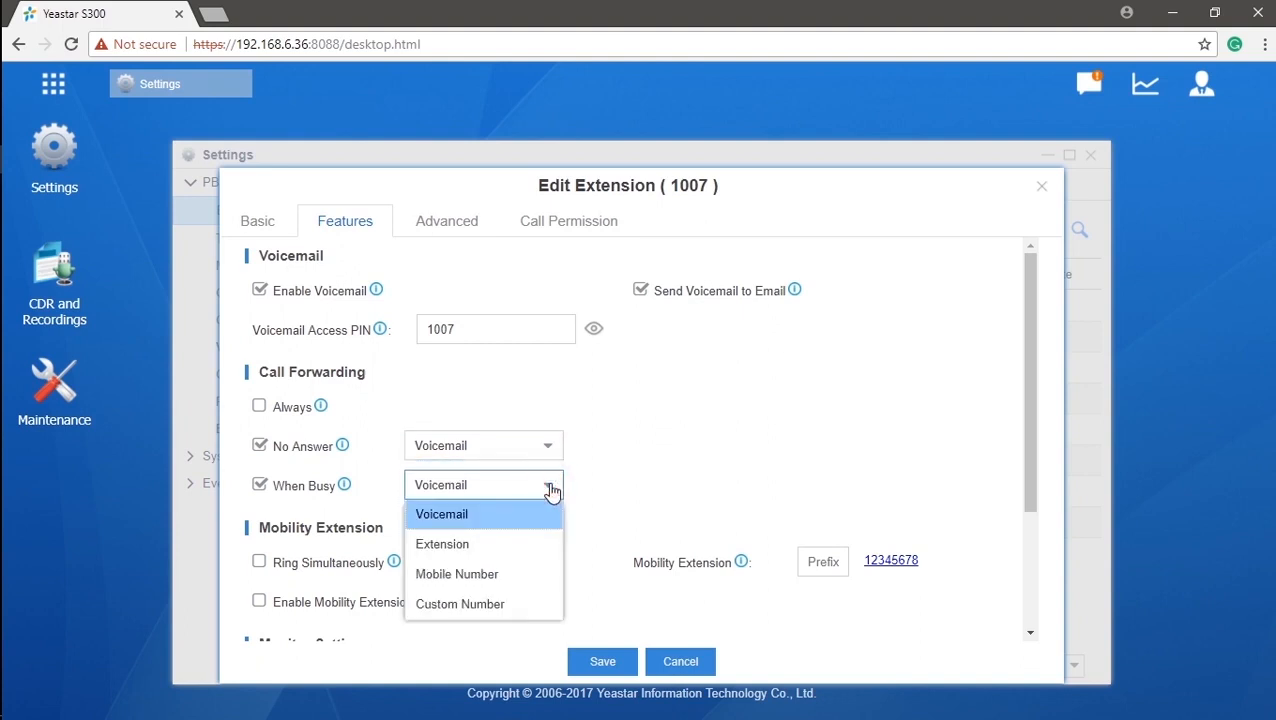
pyautogui.click(550, 573)
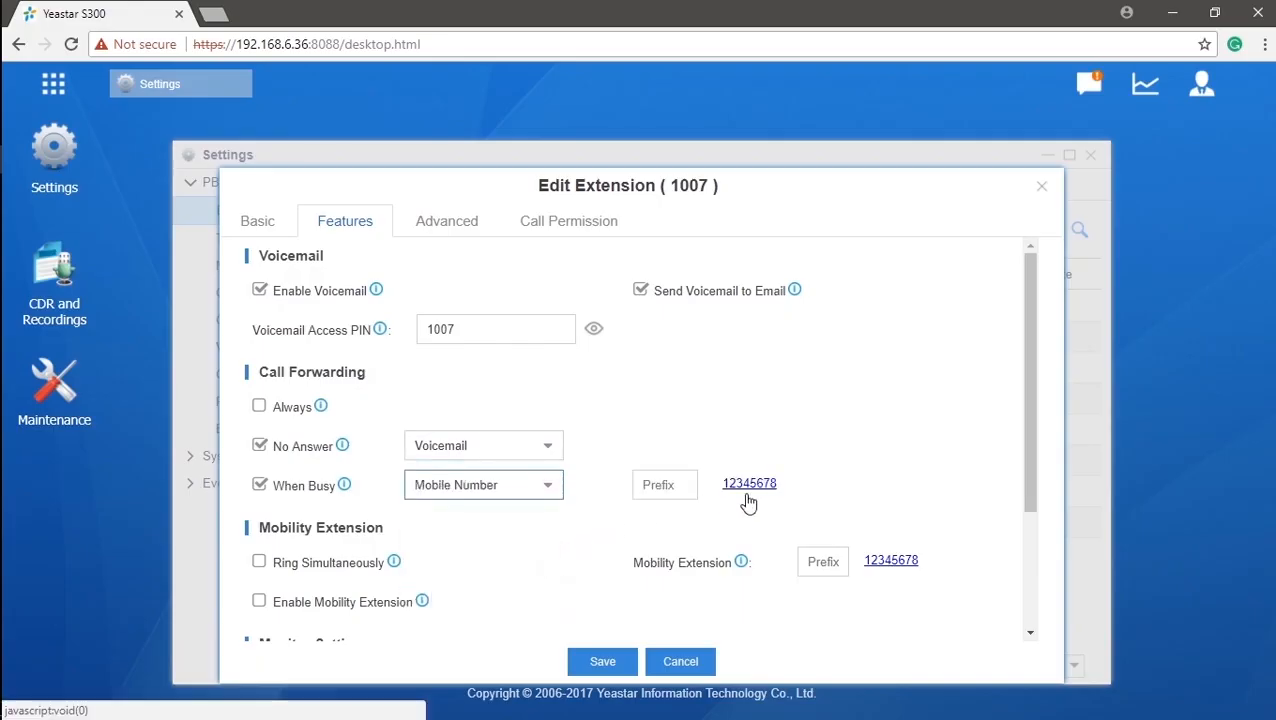
pyautogui.click(548, 446)
pyautogui.click(527, 566)
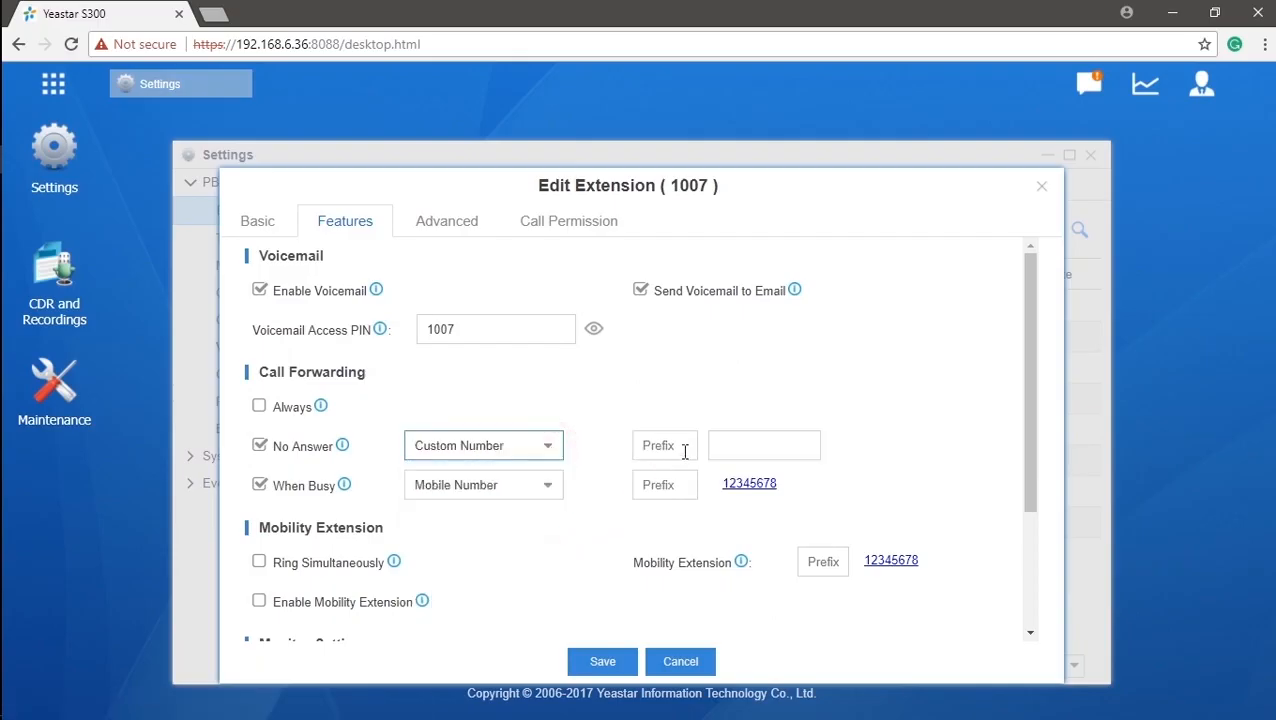
pyautogui.click(720, 443)
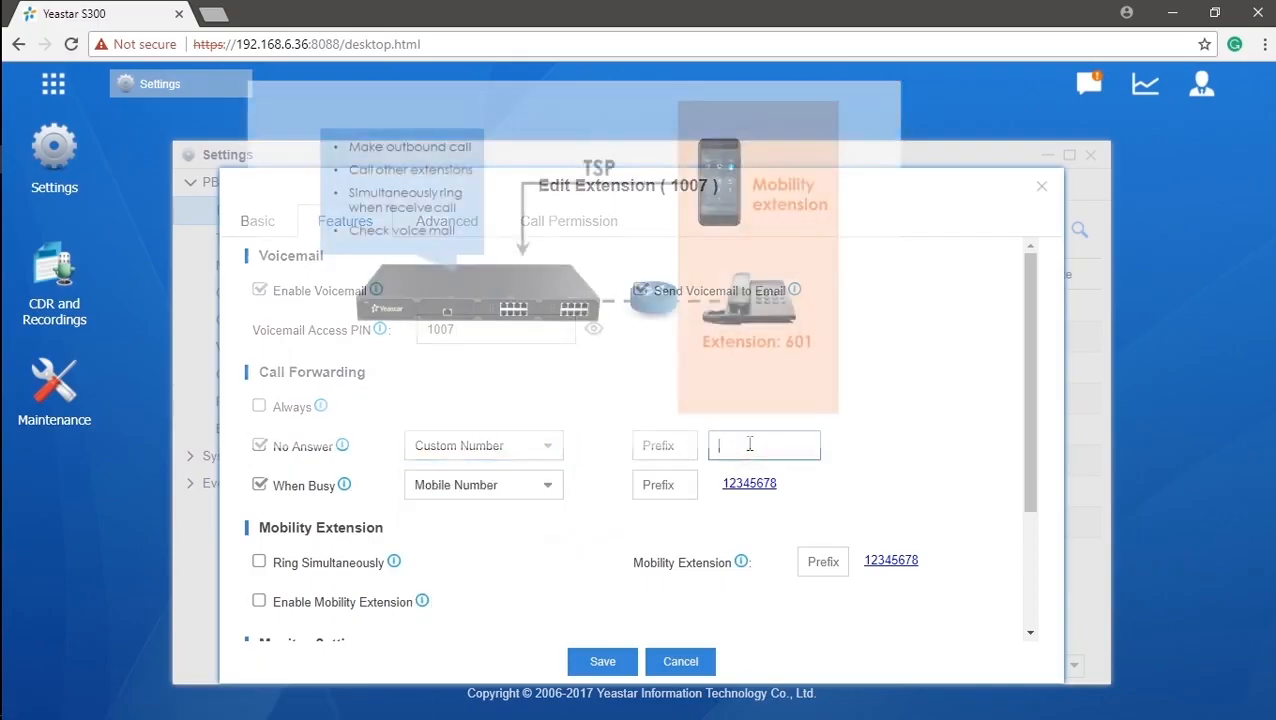
# Enter the custom forwarding number for unanswered calls, then scroll down to the mobility settings.
pyautogui.write('1111')
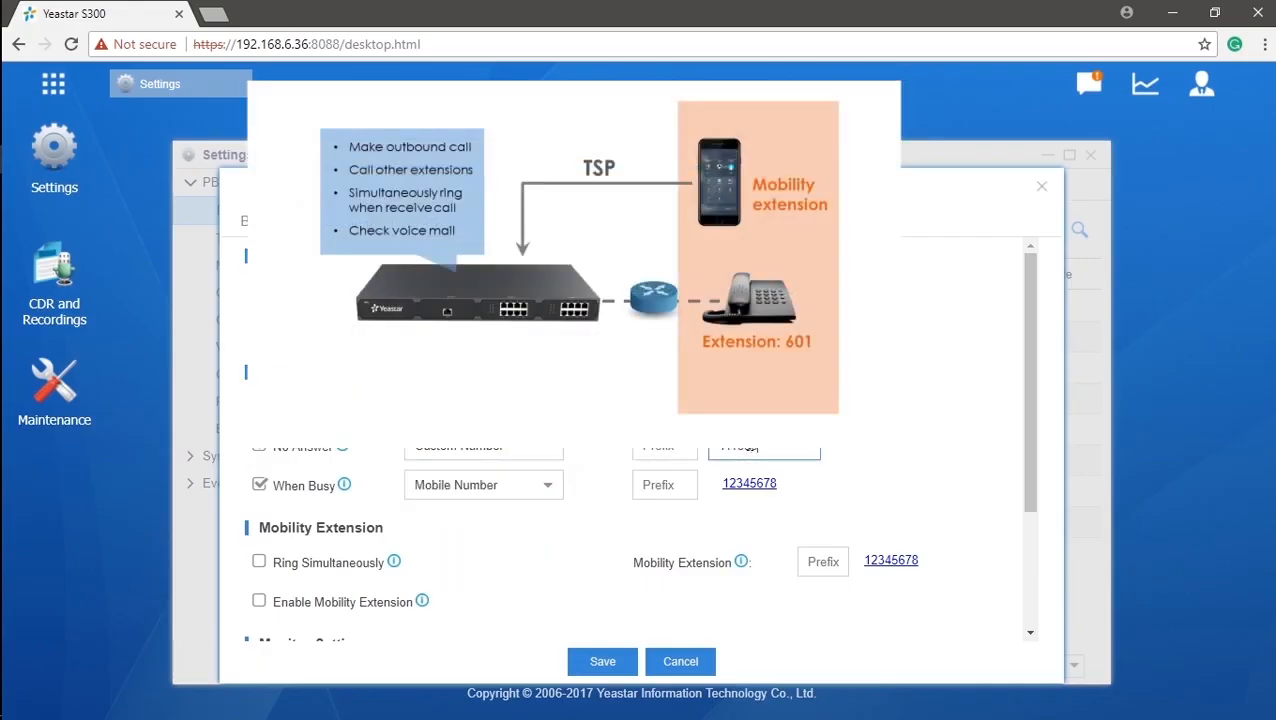
pyautogui.write('1')
pyautogui.click(595, 460)
pyautogui.scroll(-3, 546, 517)
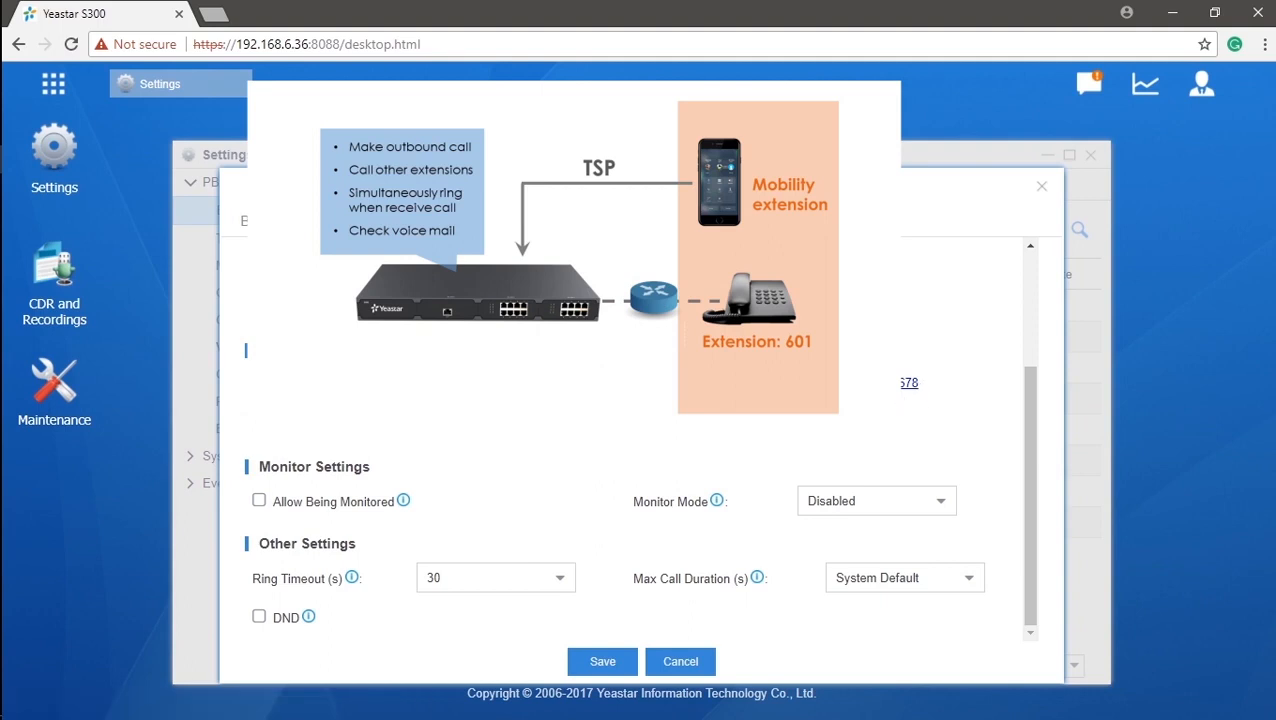
pyautogui.moveTo(415, 424)
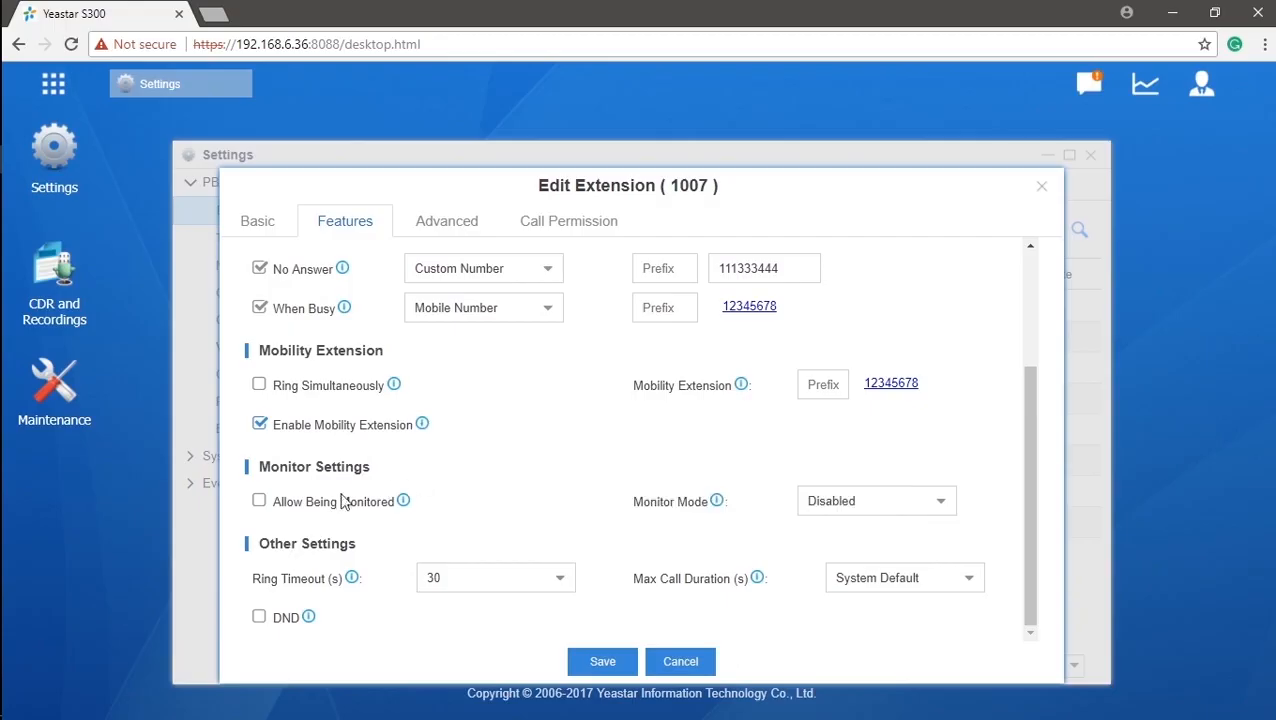
# Tick Allow Being Monitored, leave Monitor Mode as Disabled, and save extension 1007.
pyautogui.click(261, 503)
pyautogui.click(946, 502)
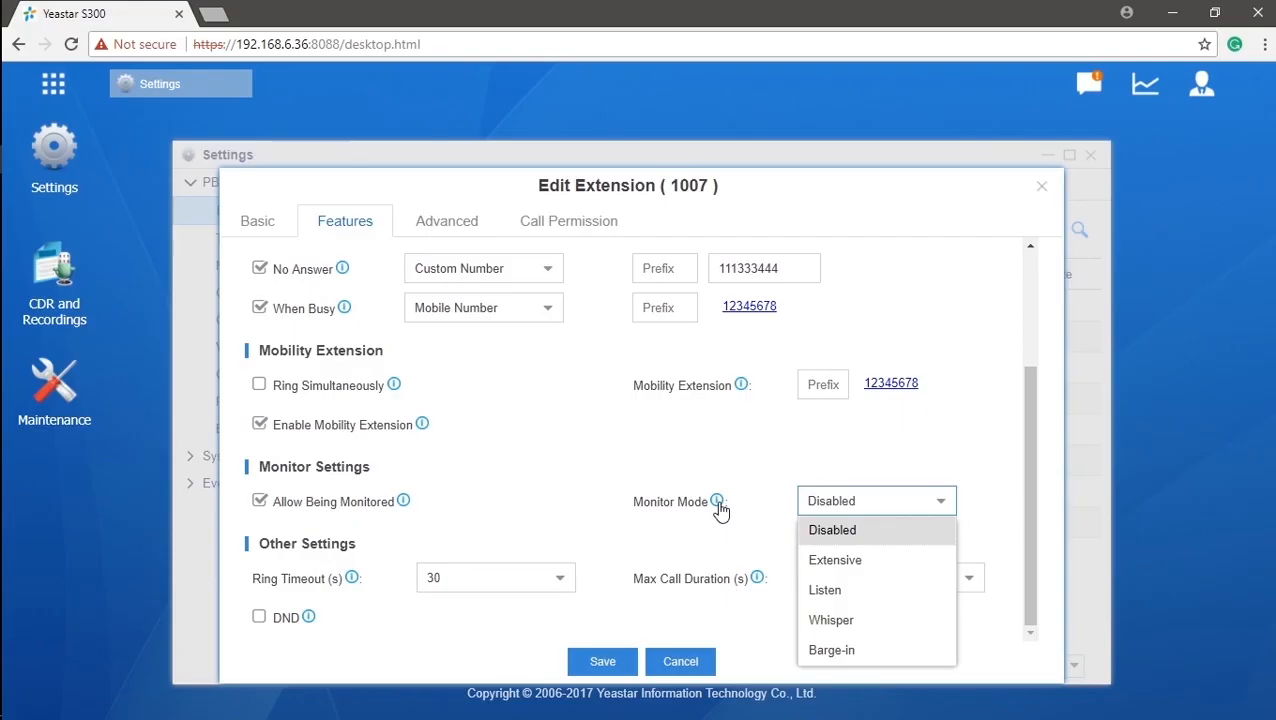
pyautogui.moveTo(720, 510)
pyautogui.click(609, 548)
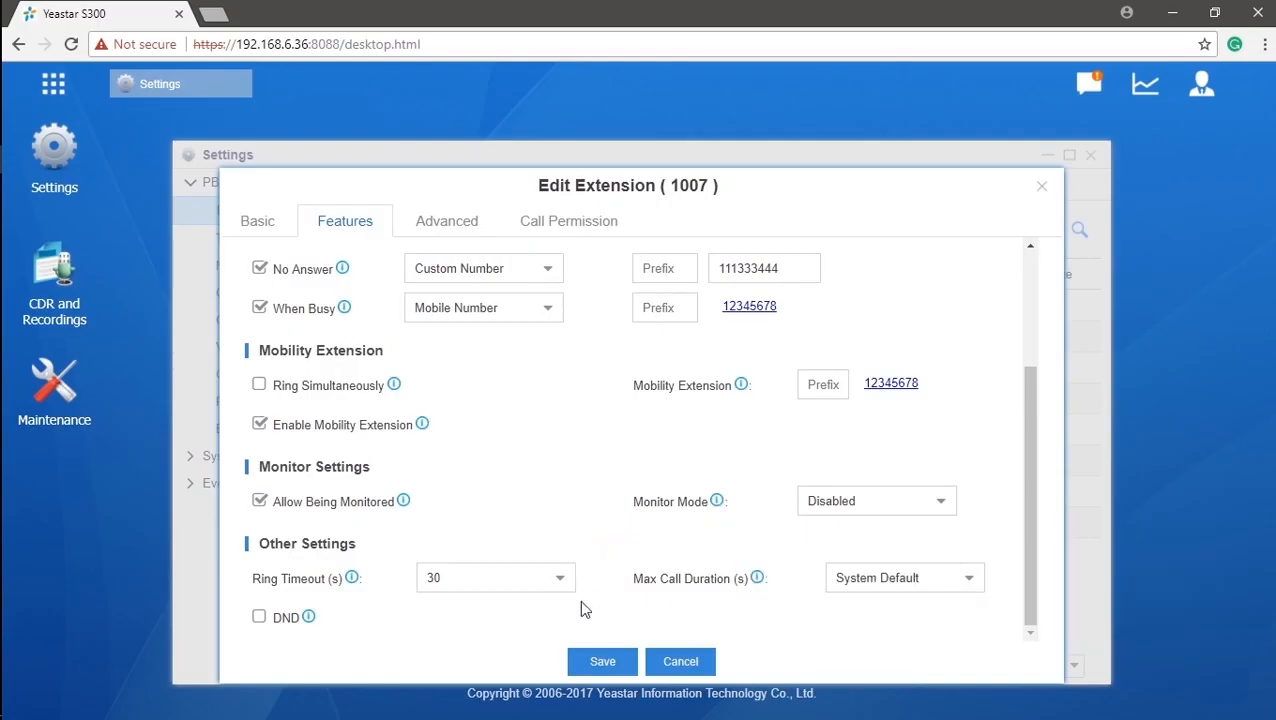
pyautogui.click(603, 663)
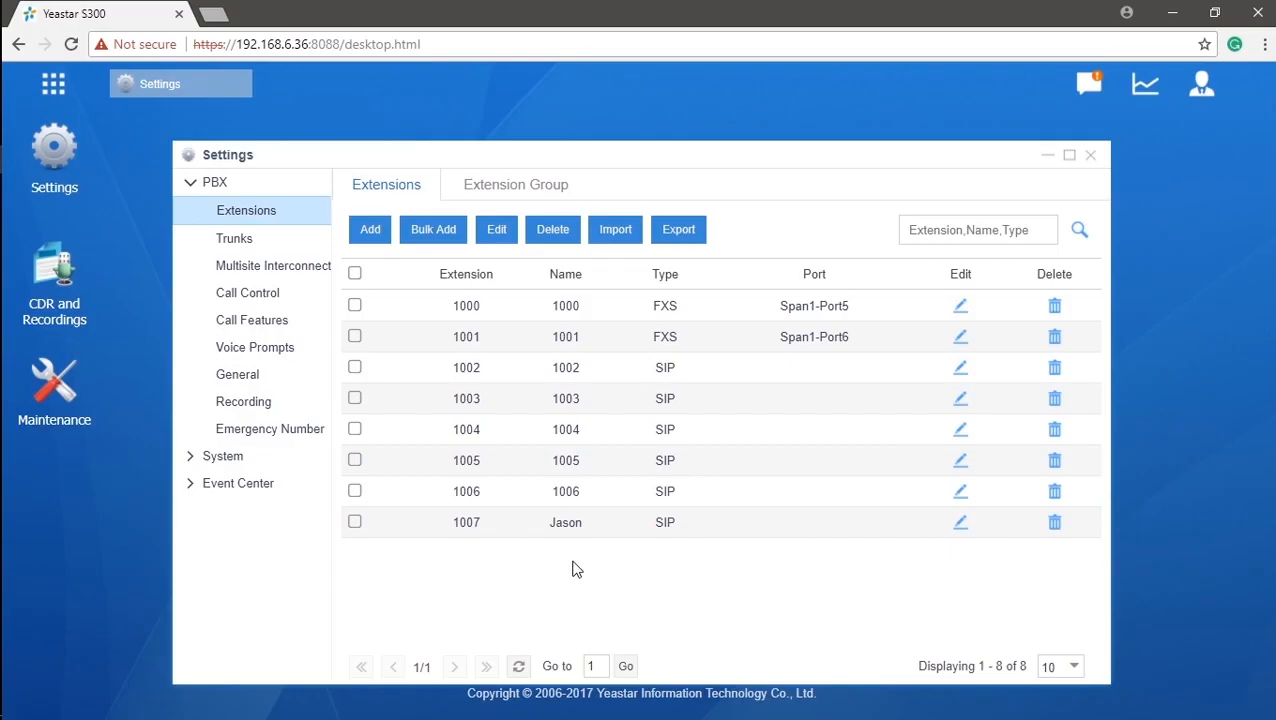
# Cancel Bulk Add without changes, then export the extension list and open the downloaded extension.csv.
pyautogui.click(433, 232)
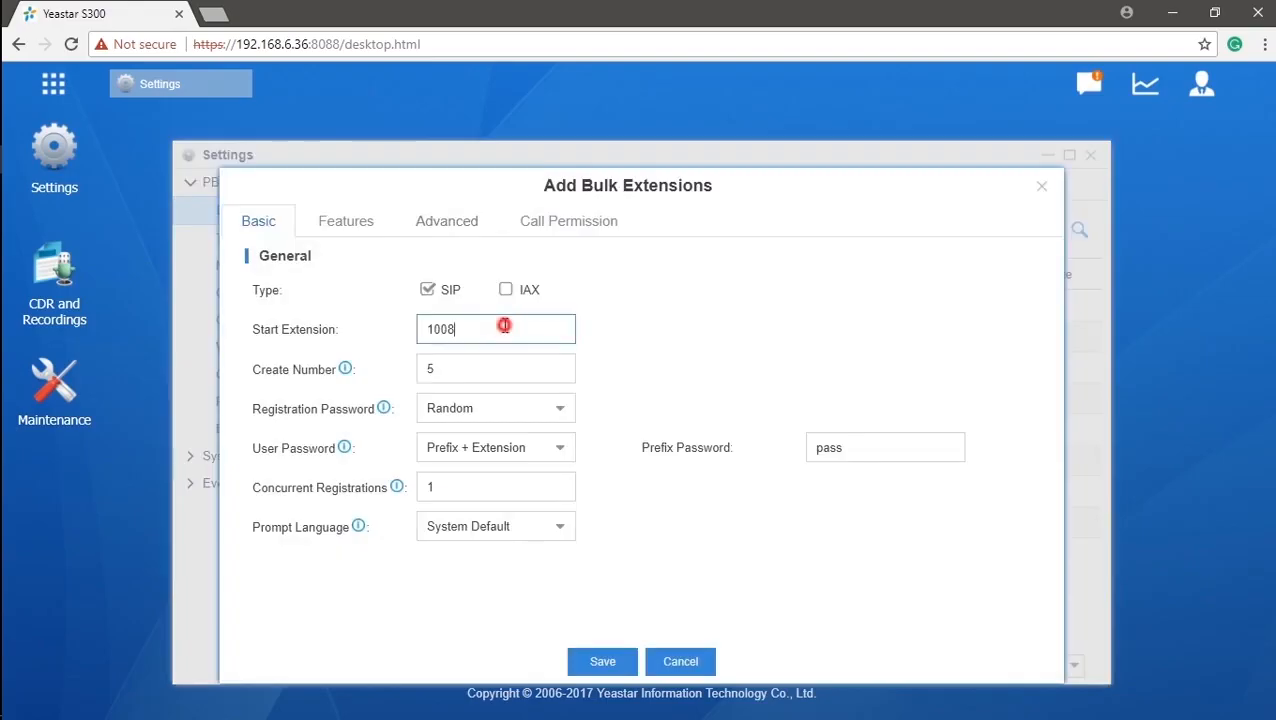
pyautogui.moveTo(507, 325); pyautogui.dragTo(419, 326)
pyautogui.click(684, 664)
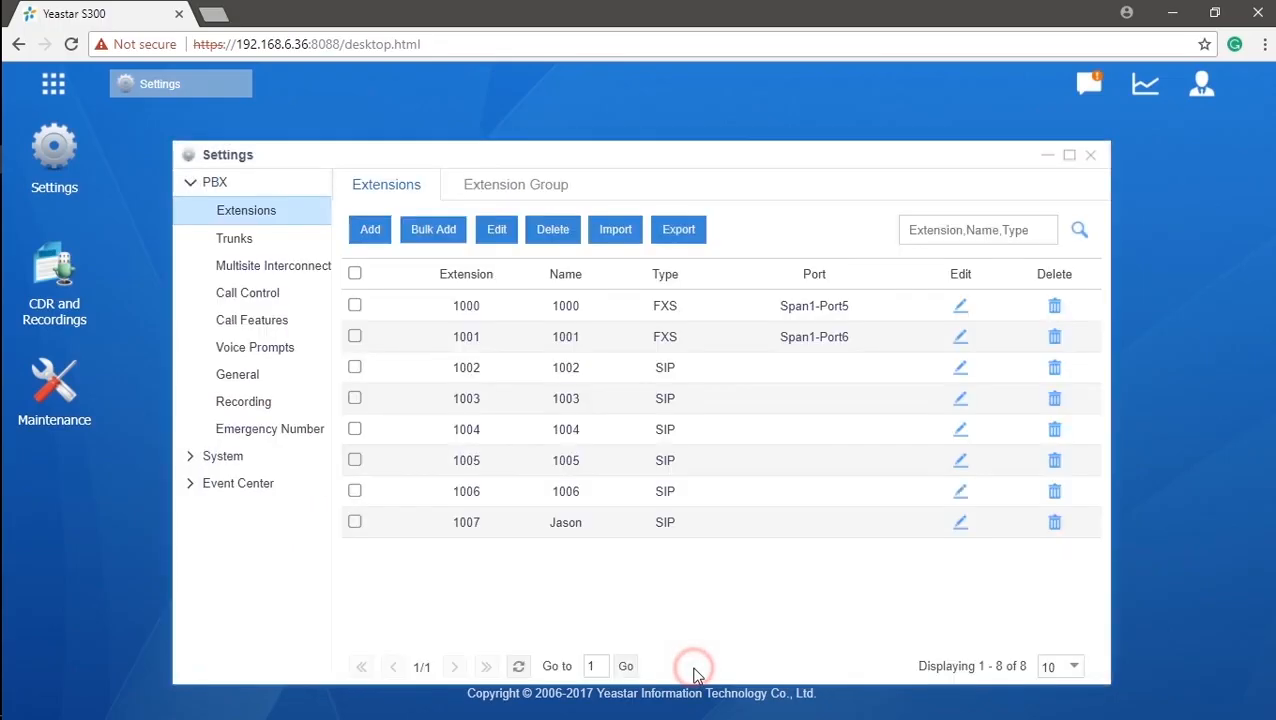
pyautogui.click(679, 232)
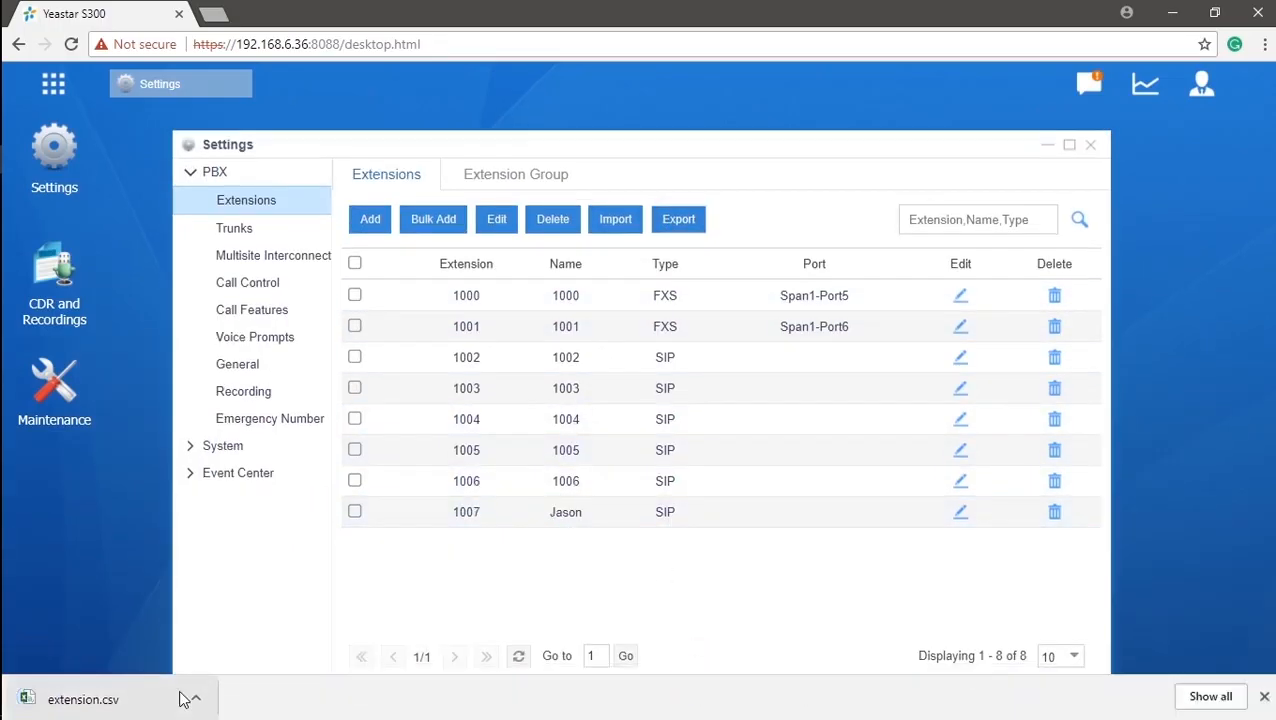
pyautogui.click(196, 695)
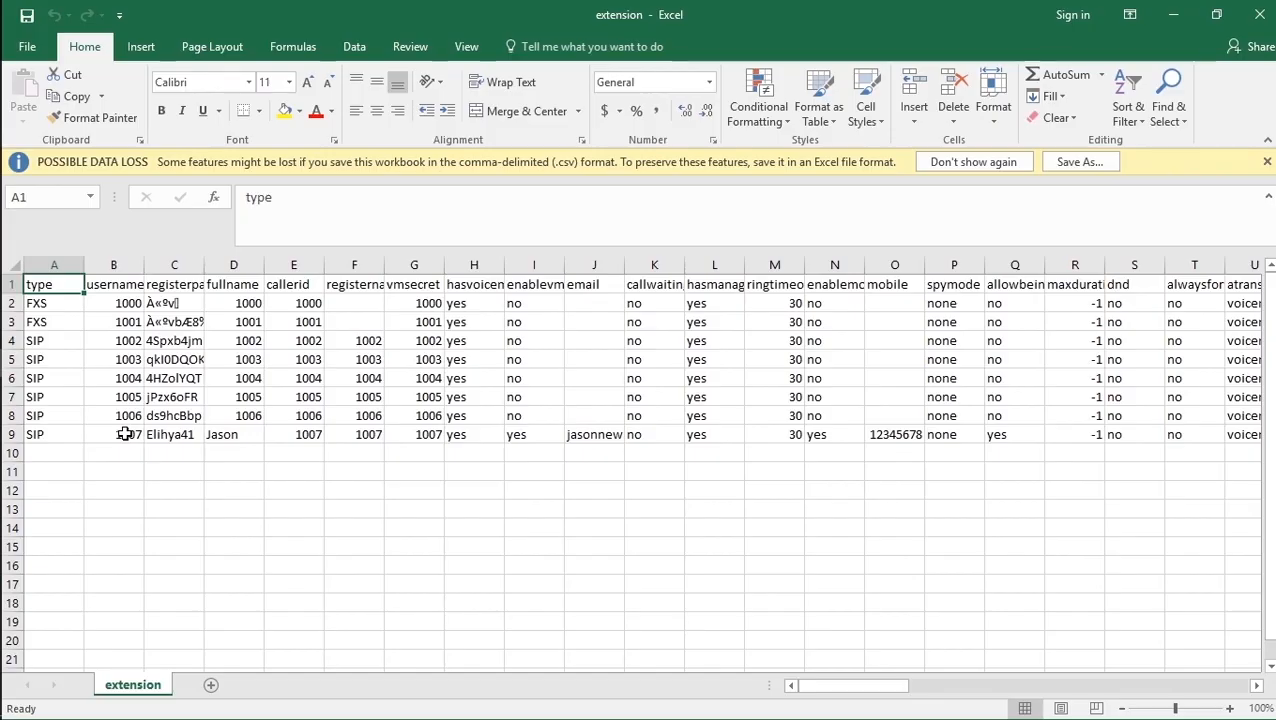
# Close the exported extension.csv spreadsheet in Excel.
pyautogui.click(1262, 16)
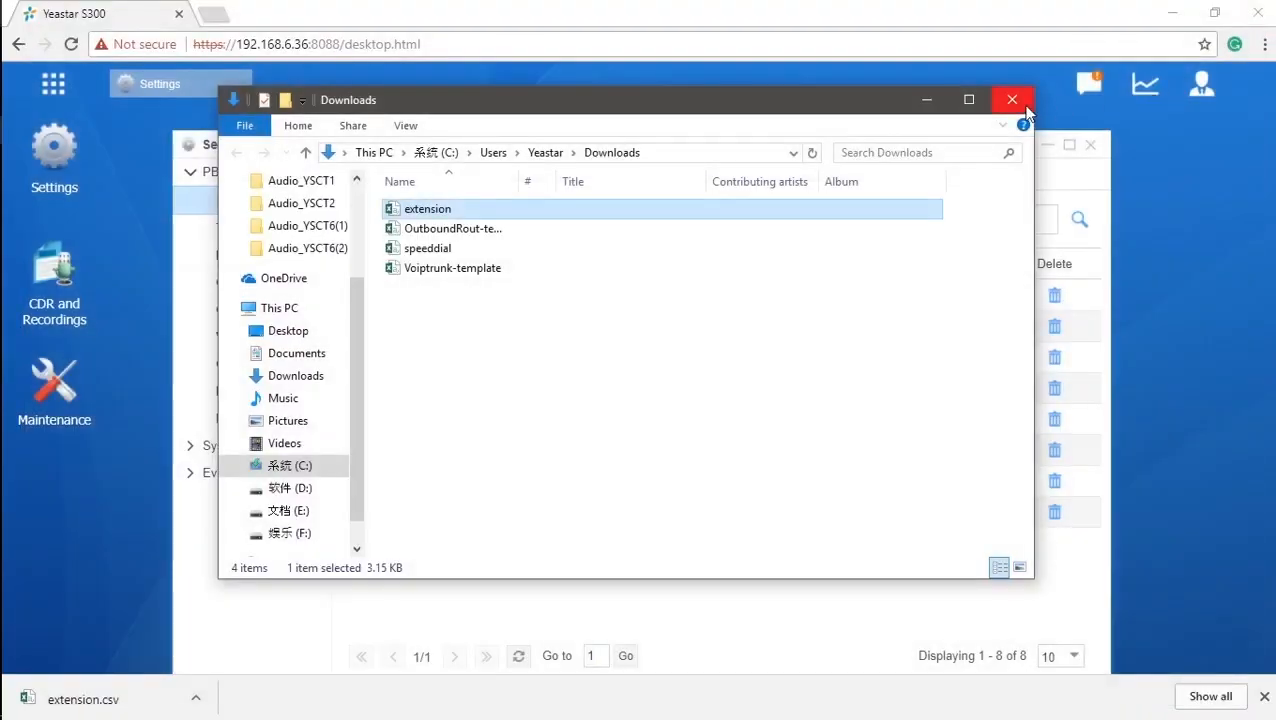
# Close the Downloads folder and begin importing extensions by browsing for the CSV file.
pyautogui.click(1012, 100)
pyautogui.click(617, 223)
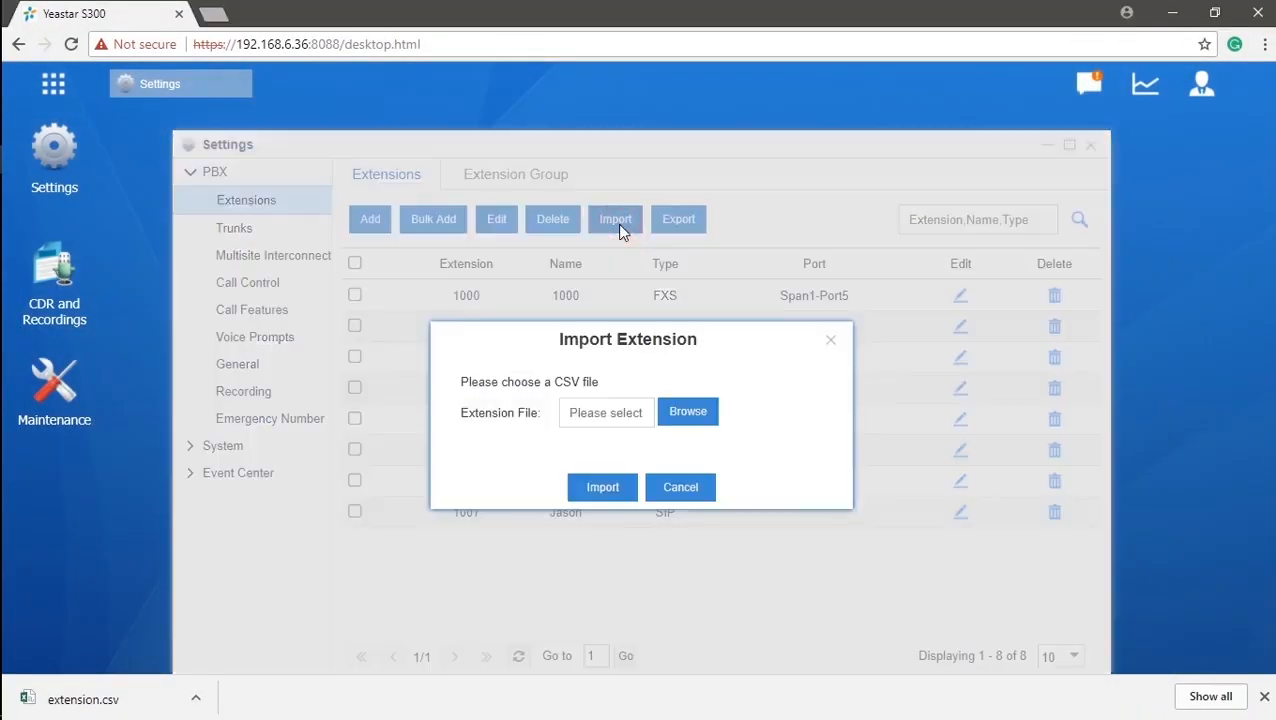
pyautogui.click(683, 418)
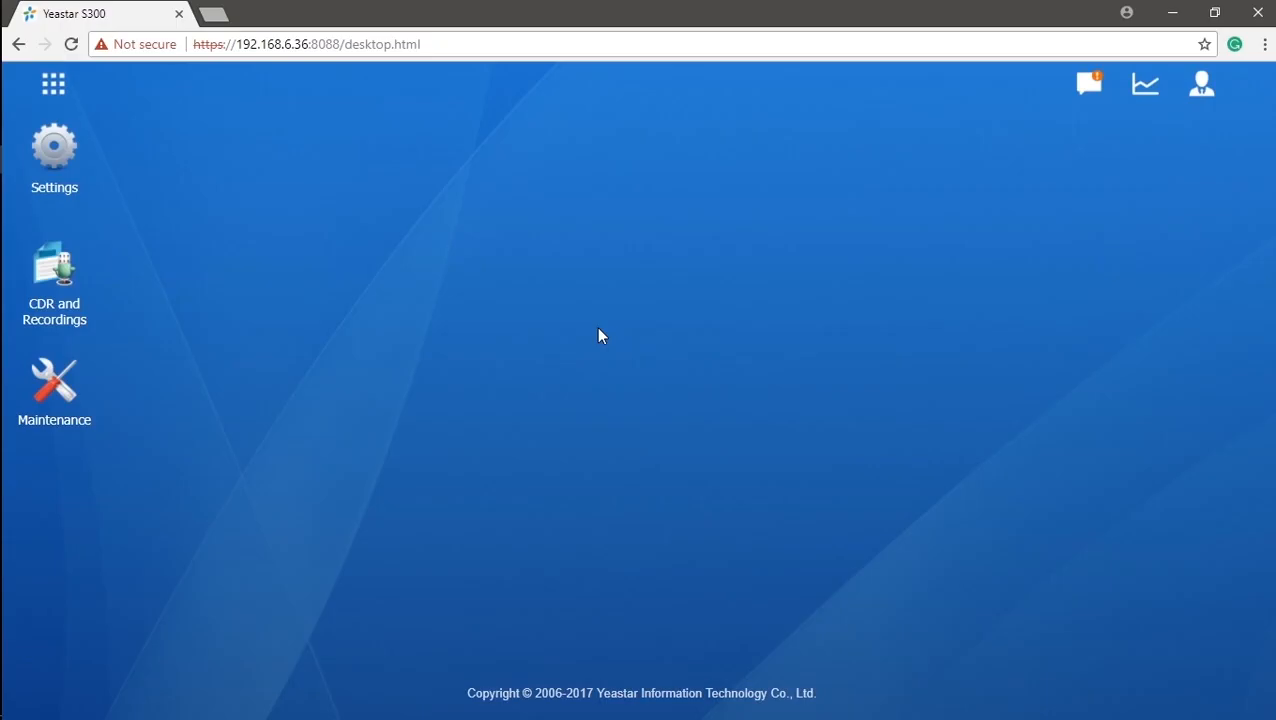
# Open Auto Provisioning from the apps menu to list the 45 detected phones.
pyautogui.click(53, 88)
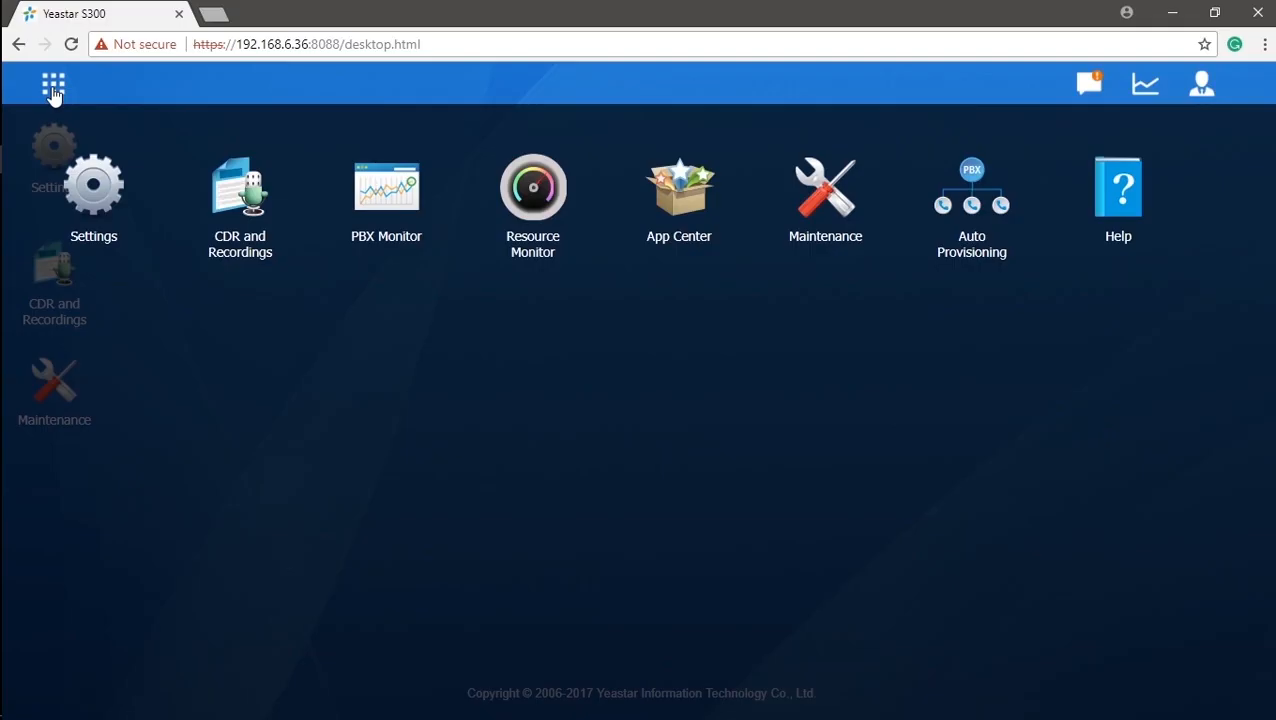
pyautogui.click(1008, 222)
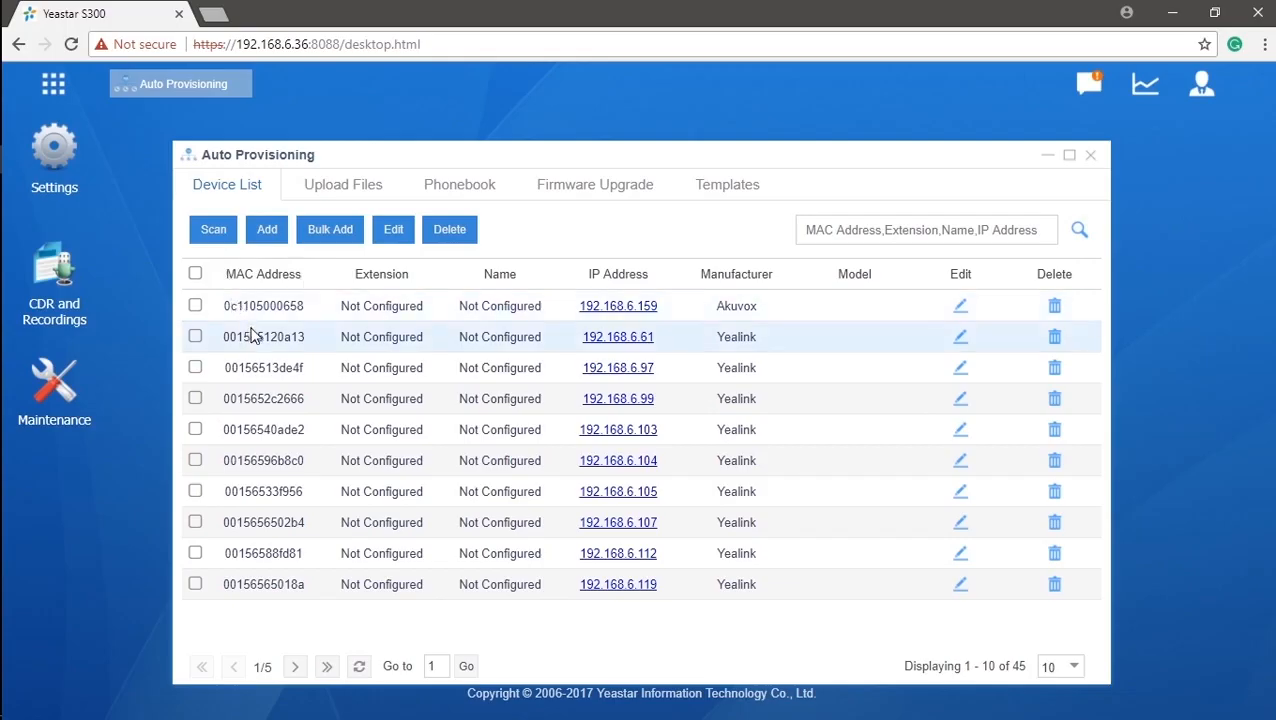
pyautogui.click(195, 336)
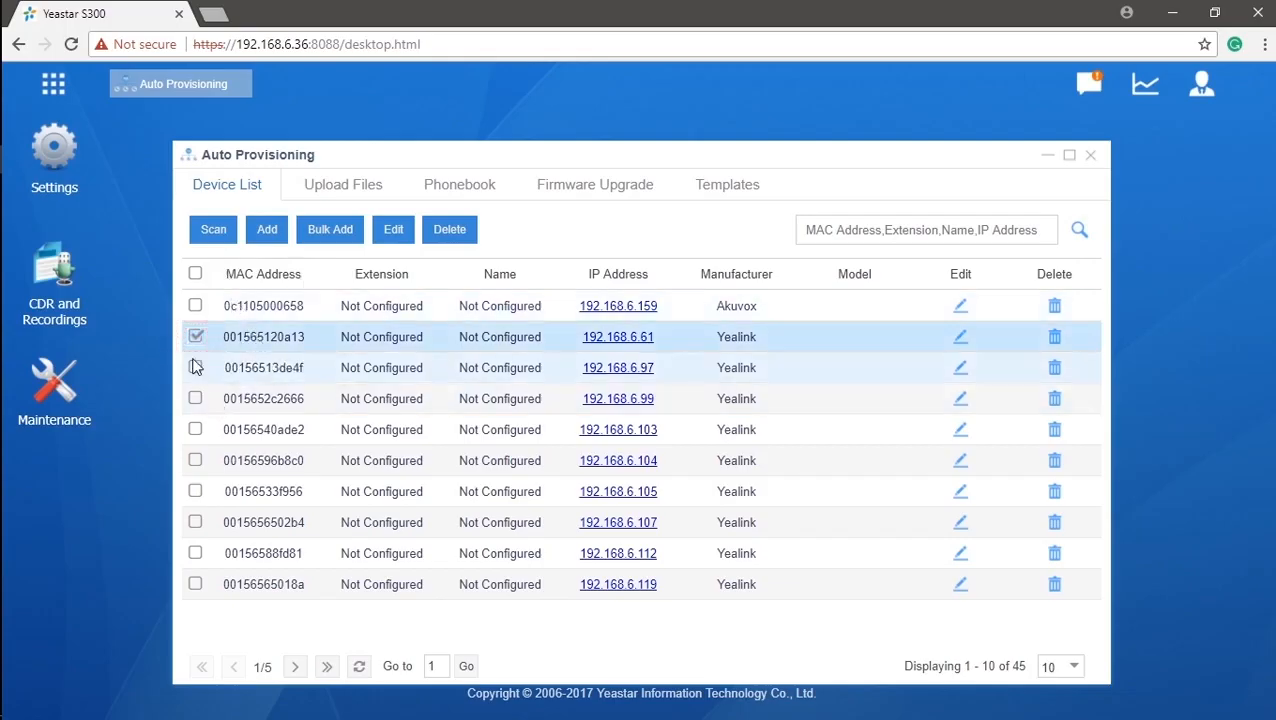
pyautogui.click(195, 367)
pyautogui.click(195, 398)
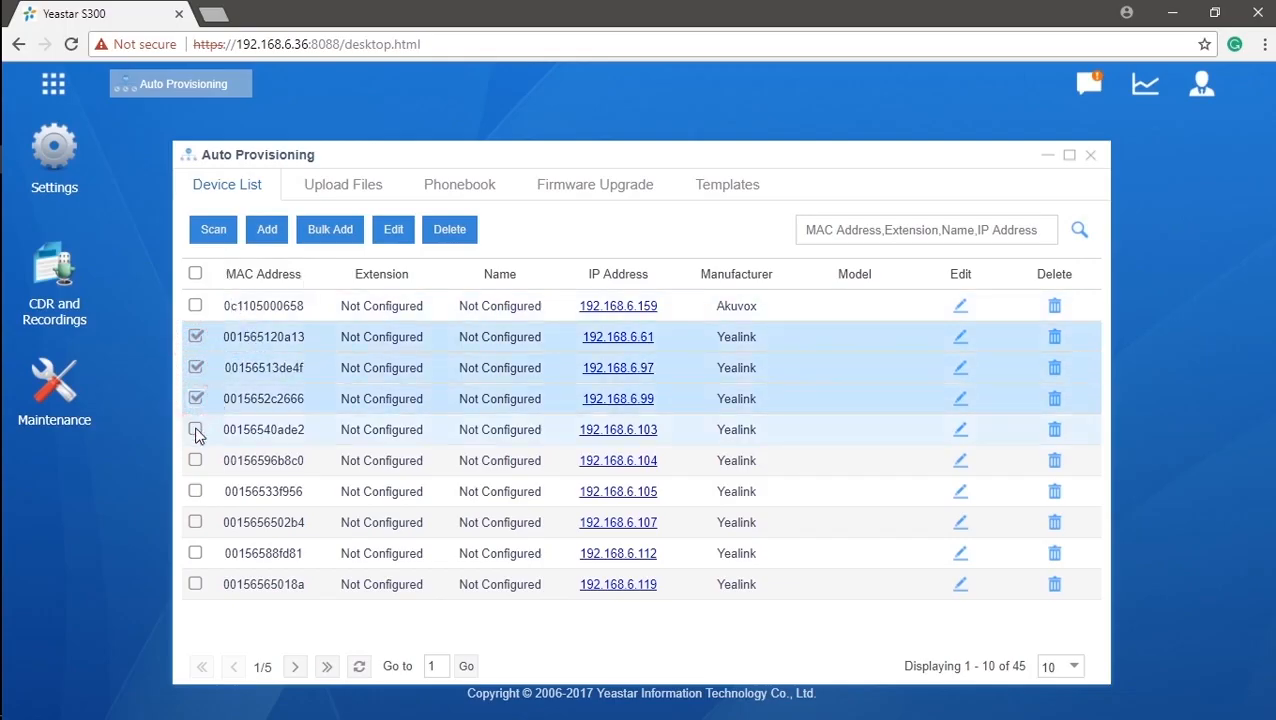
pyautogui.click(195, 430)
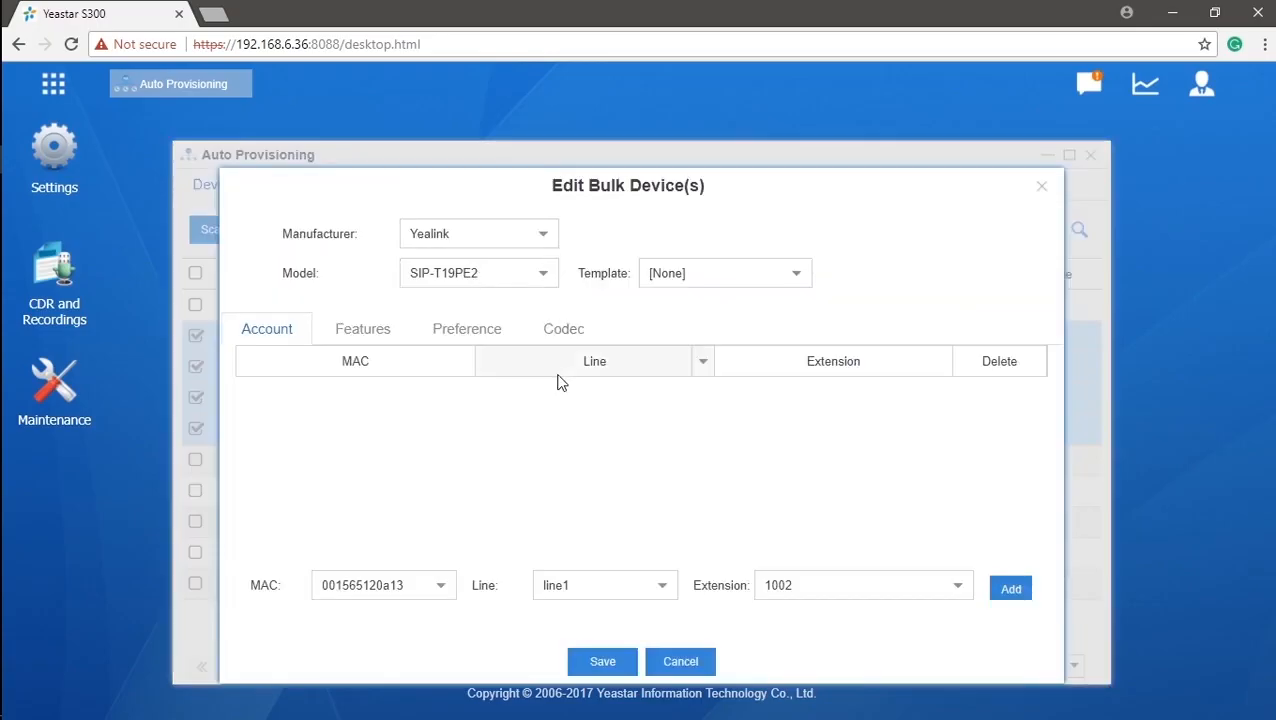
# Assign phone 001565120a13 to extension 1002 and 00156513de4f to 1003 on line1.
pyautogui.click(442, 594)
pyautogui.click(419, 465)
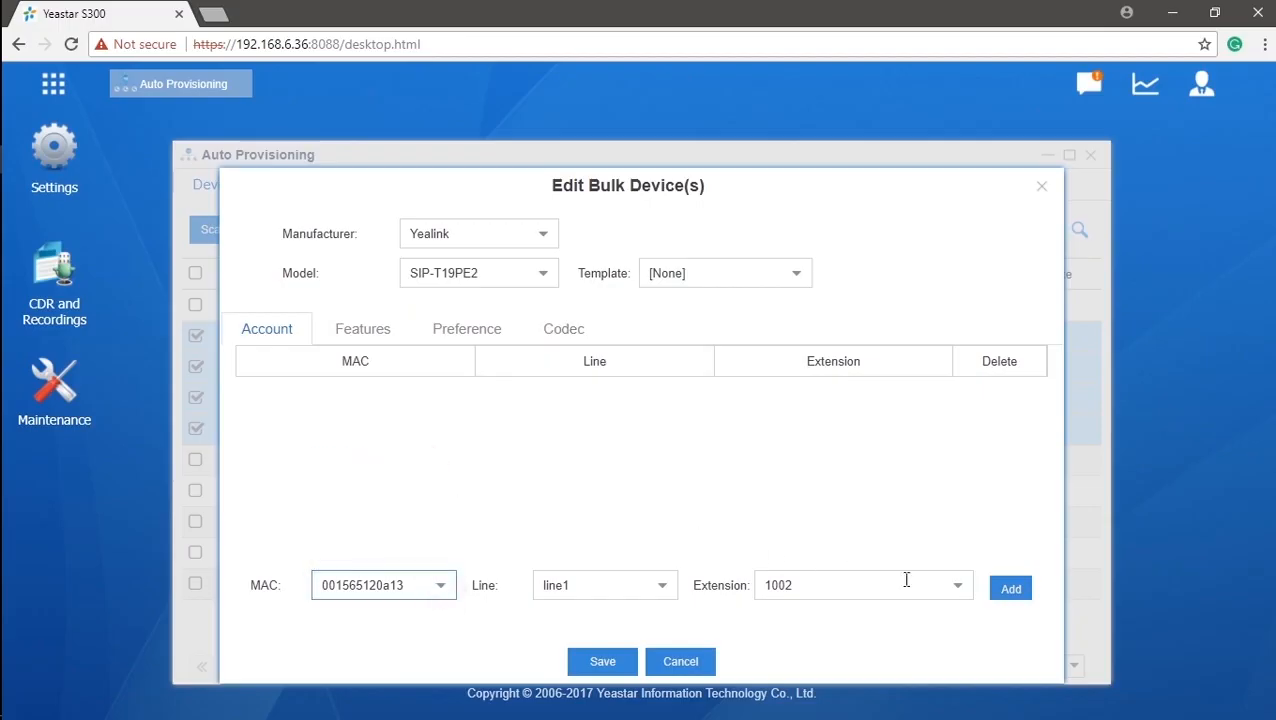
pyautogui.click(1008, 595)
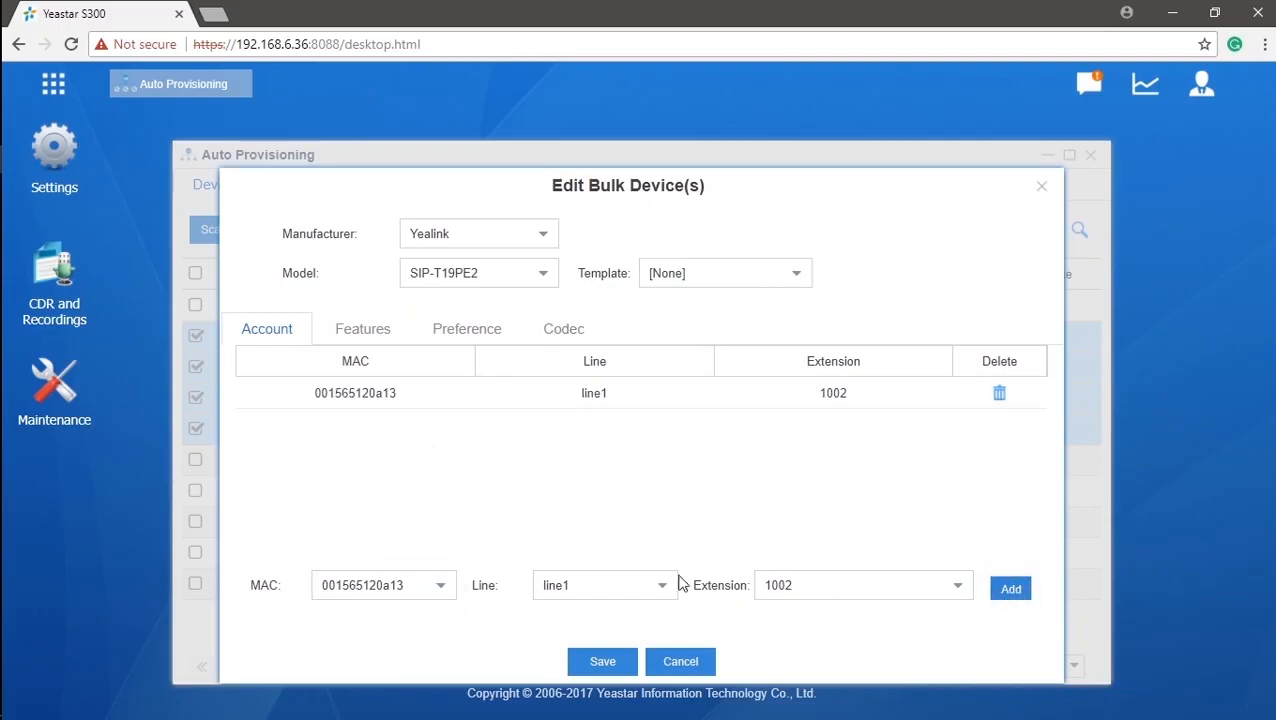
pyautogui.click(441, 589)
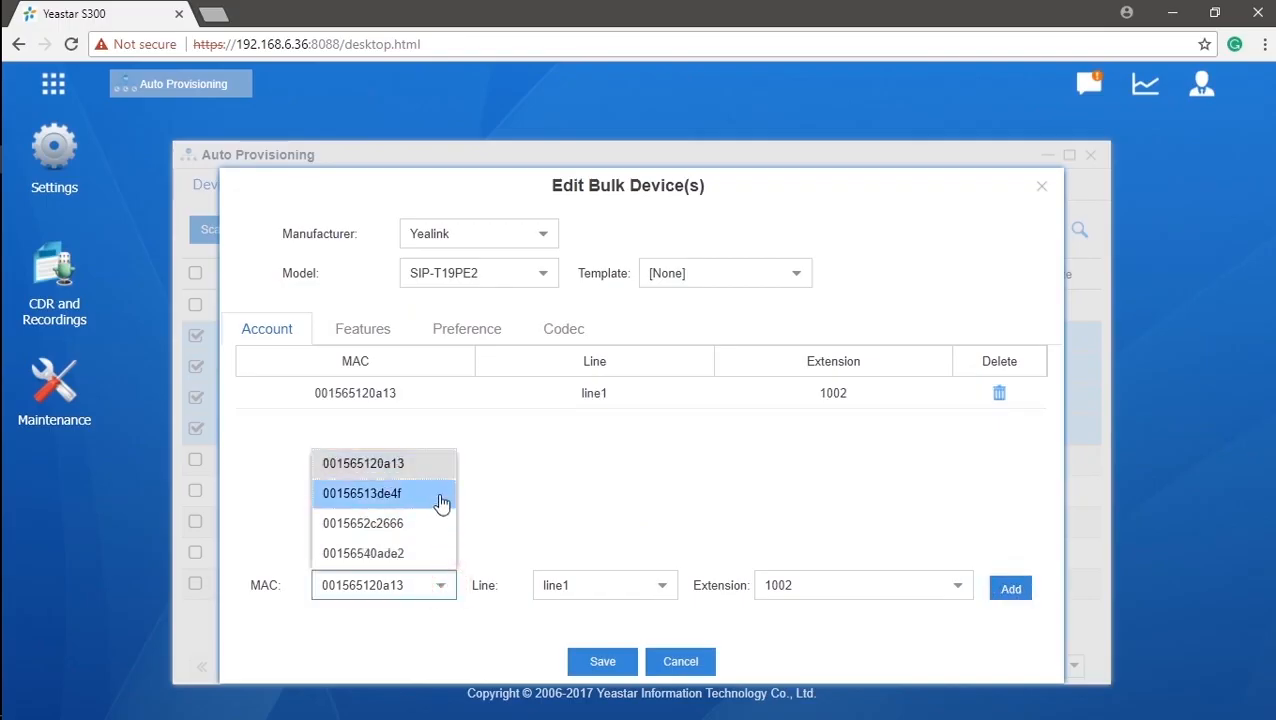
pyautogui.click(443, 502)
pyautogui.click(958, 588)
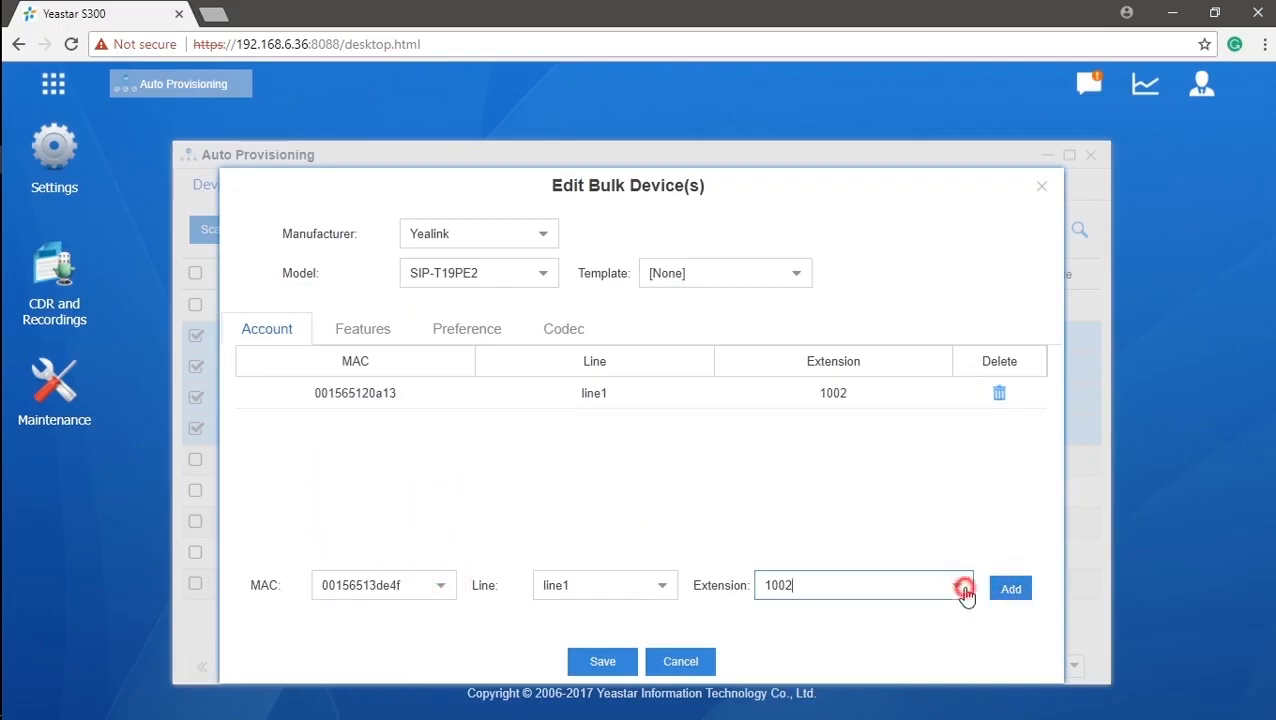
pyautogui.click(945, 436)
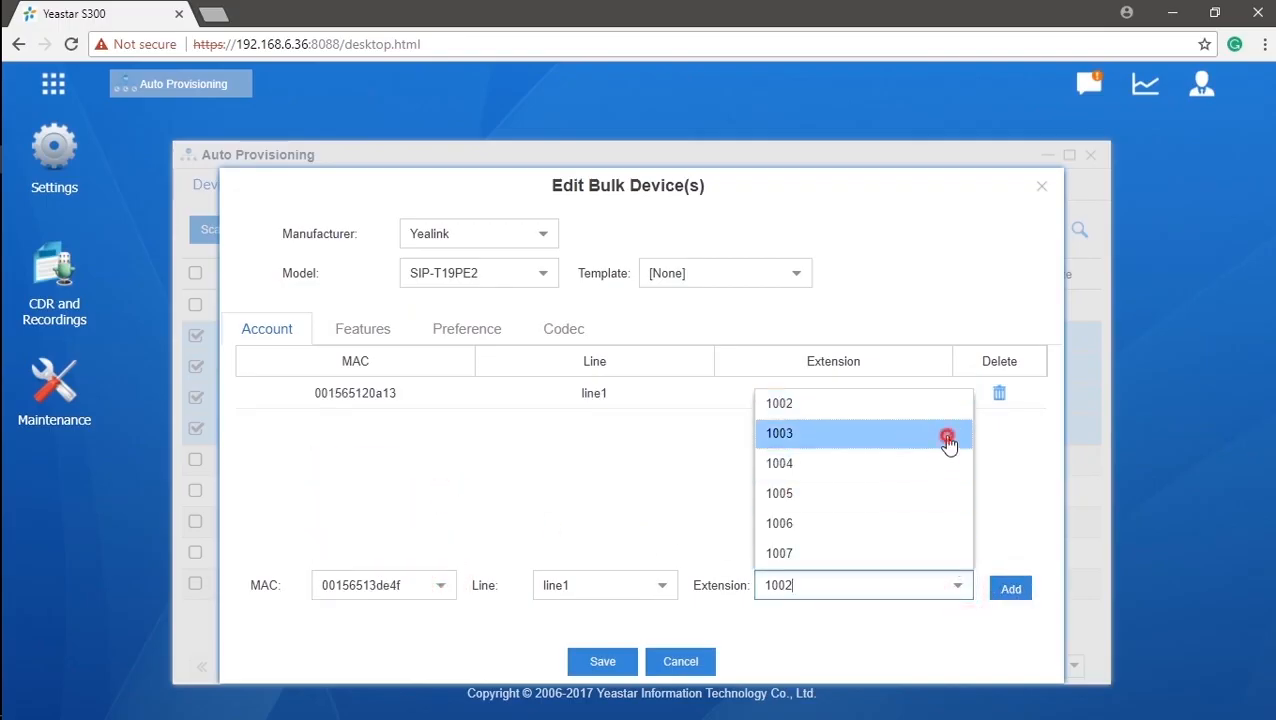
pyautogui.click(1014, 592)
# Assign 0015652c2666 to extension 1004 and 00156540ade2 to 1005, then save.
pyautogui.click(440, 590)
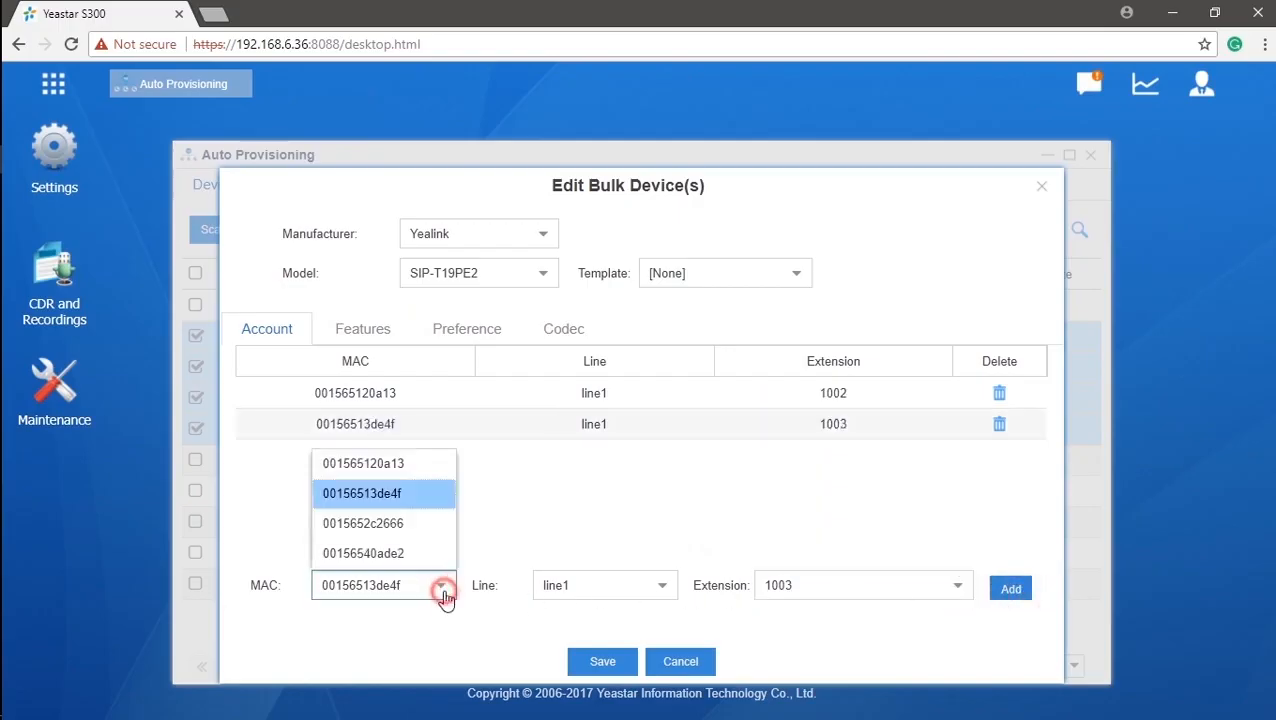
pyautogui.click(415, 526)
pyautogui.click(956, 590)
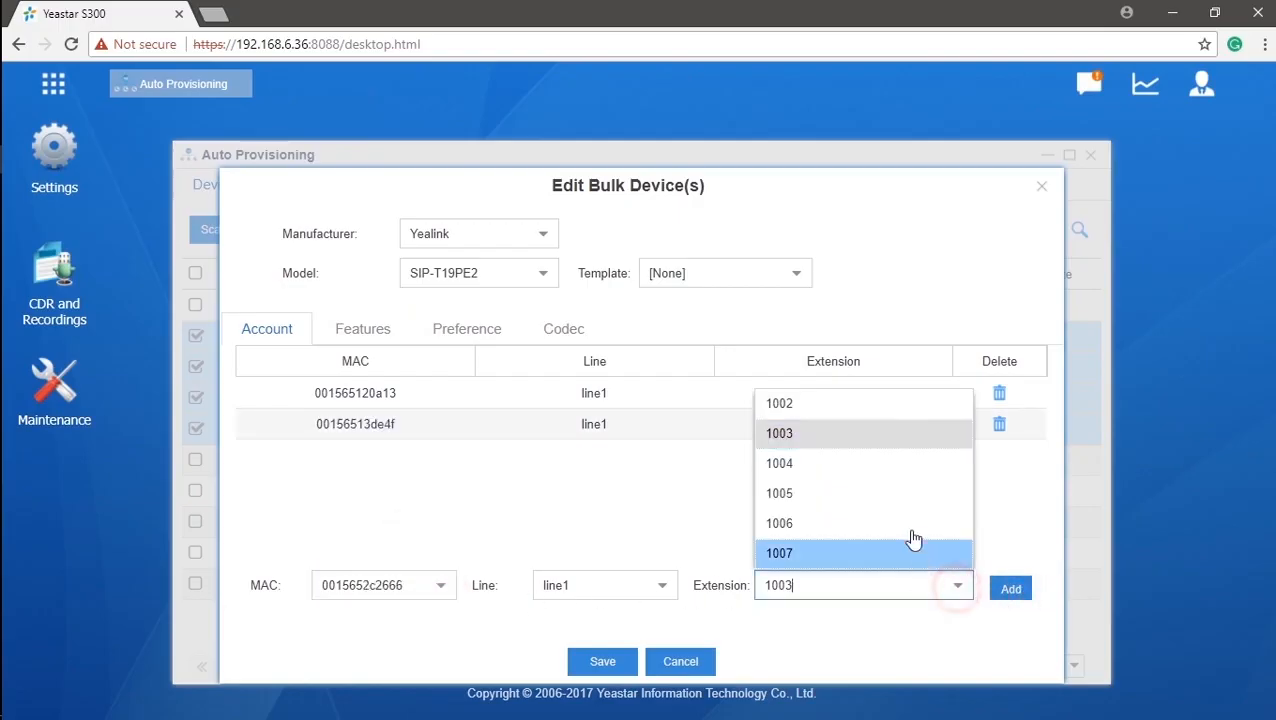
pyautogui.click(915, 466)
pyautogui.click(1011, 590)
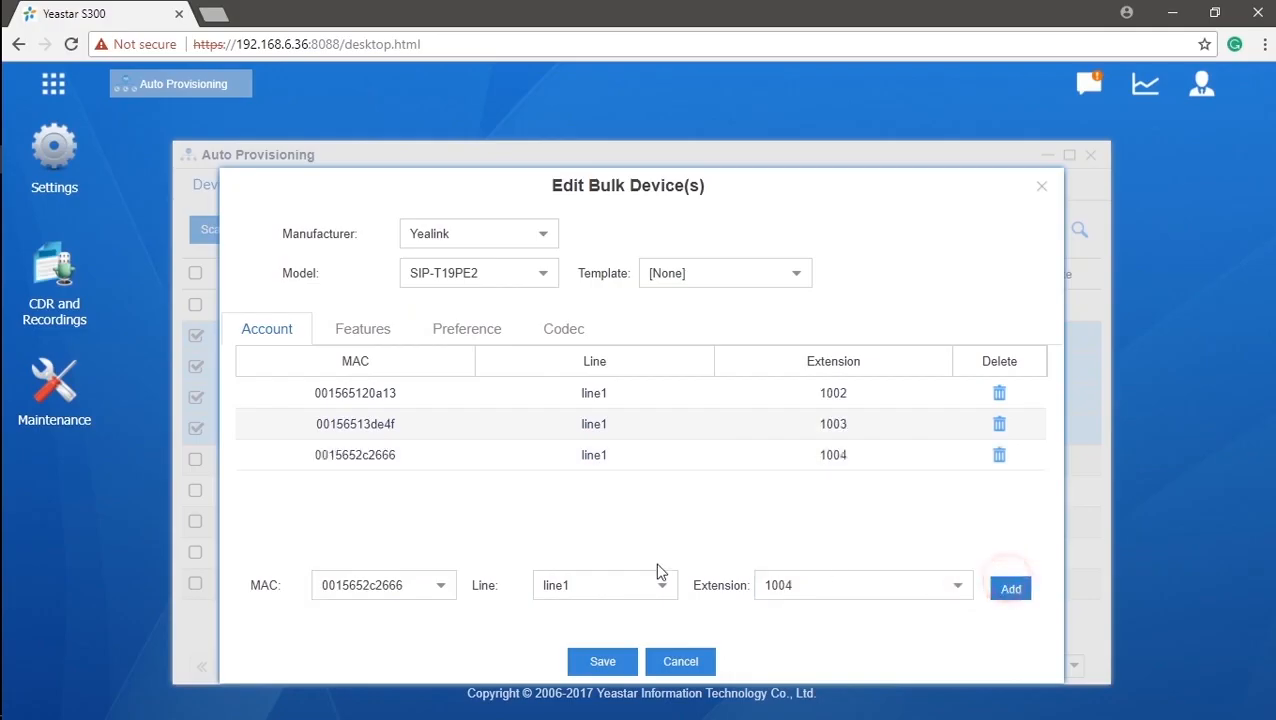
pyautogui.click(441, 587)
pyautogui.click(437, 550)
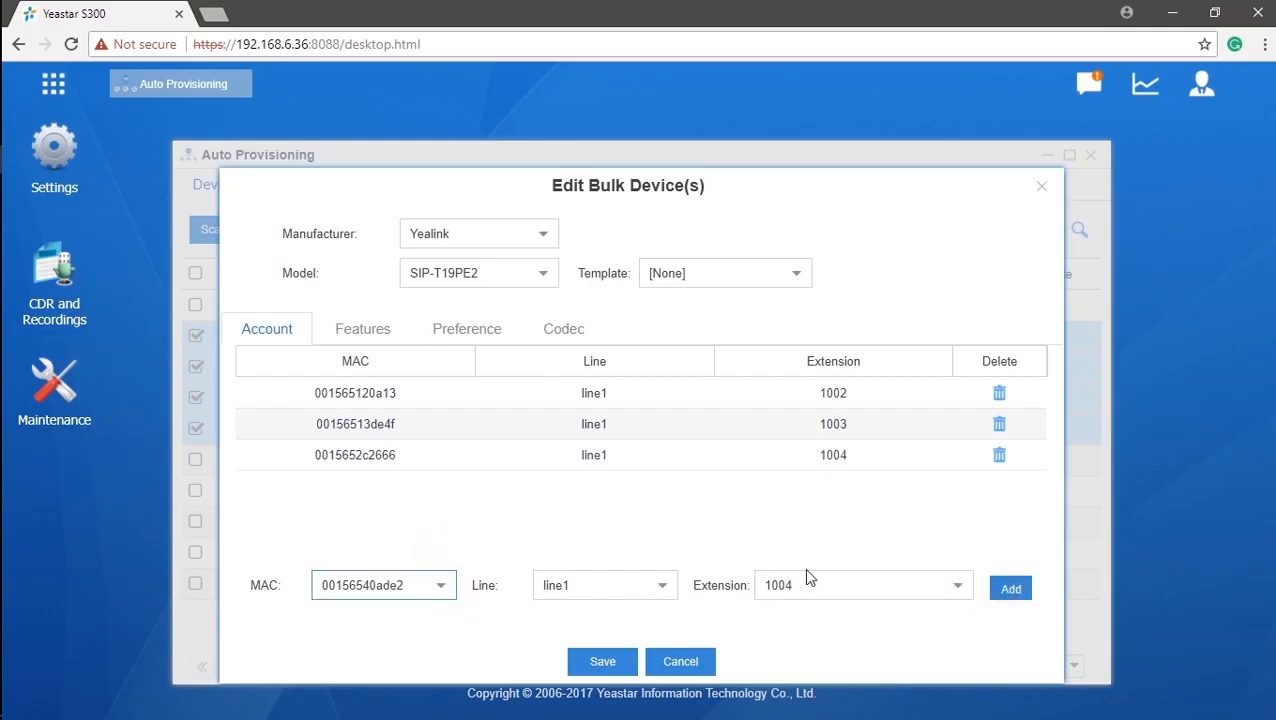
pyautogui.click(956, 592)
pyautogui.click(900, 513)
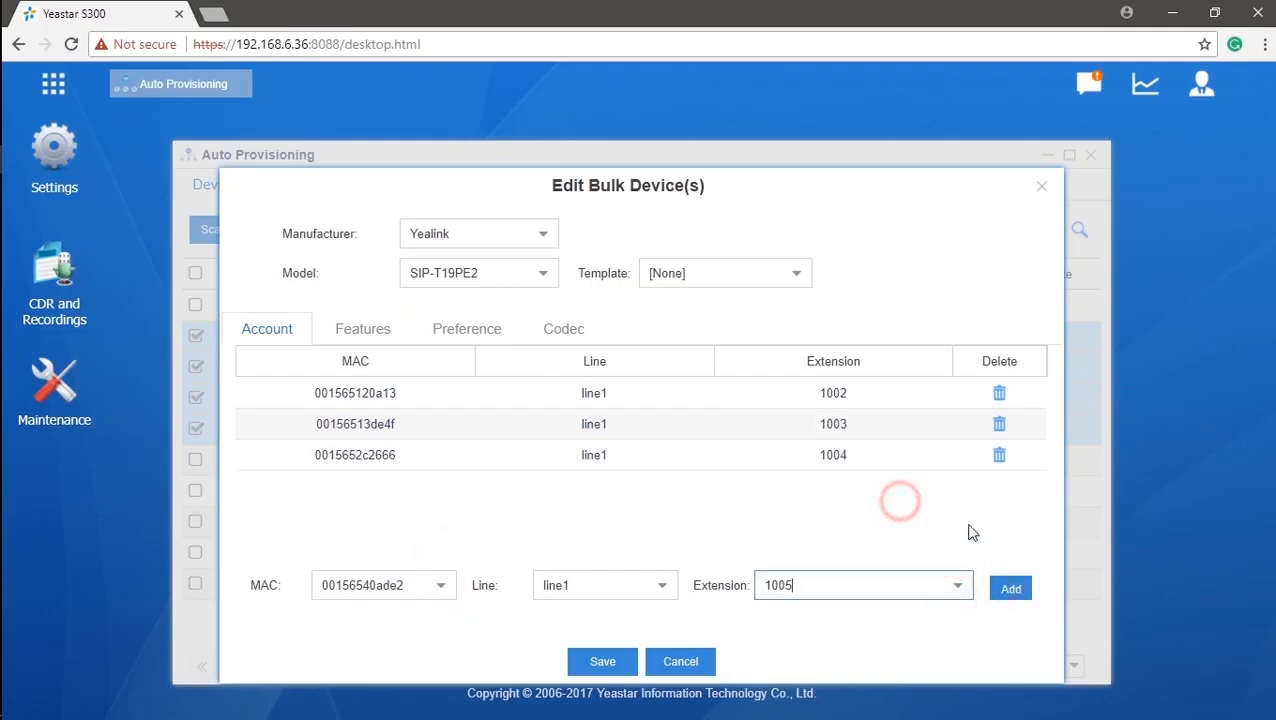
pyautogui.click(1009, 590)
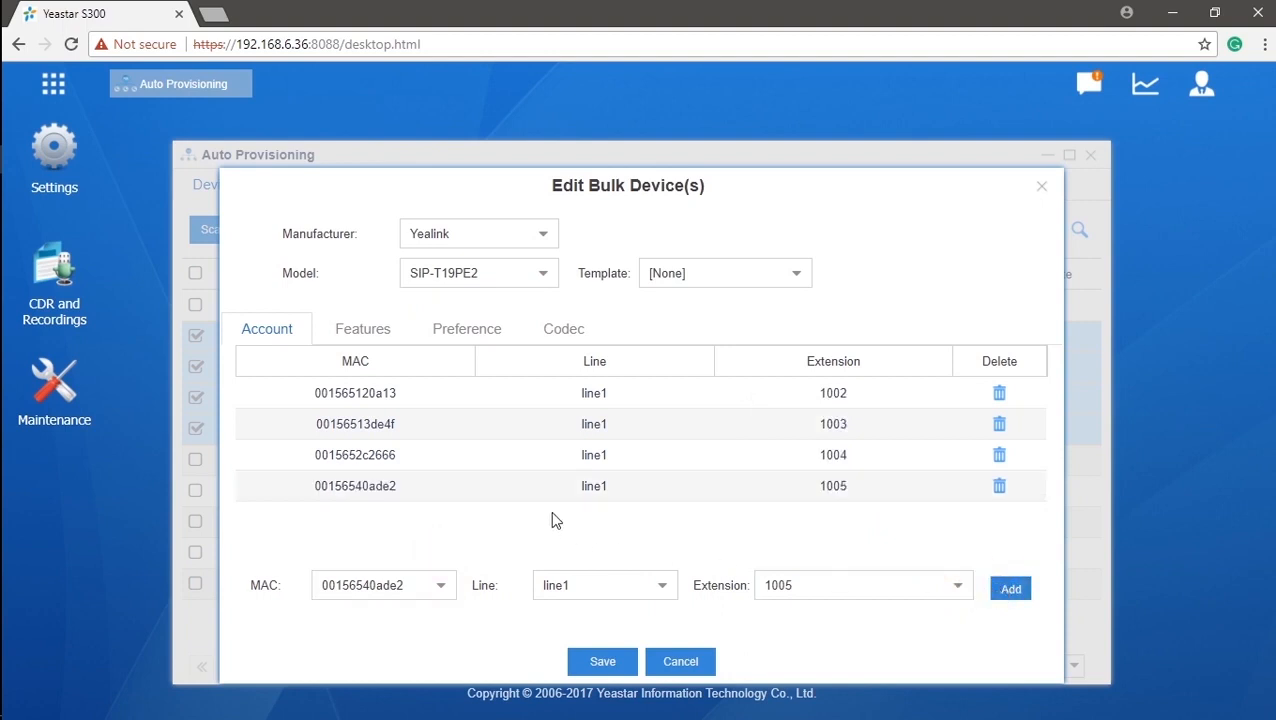
pyautogui.click(605, 664)
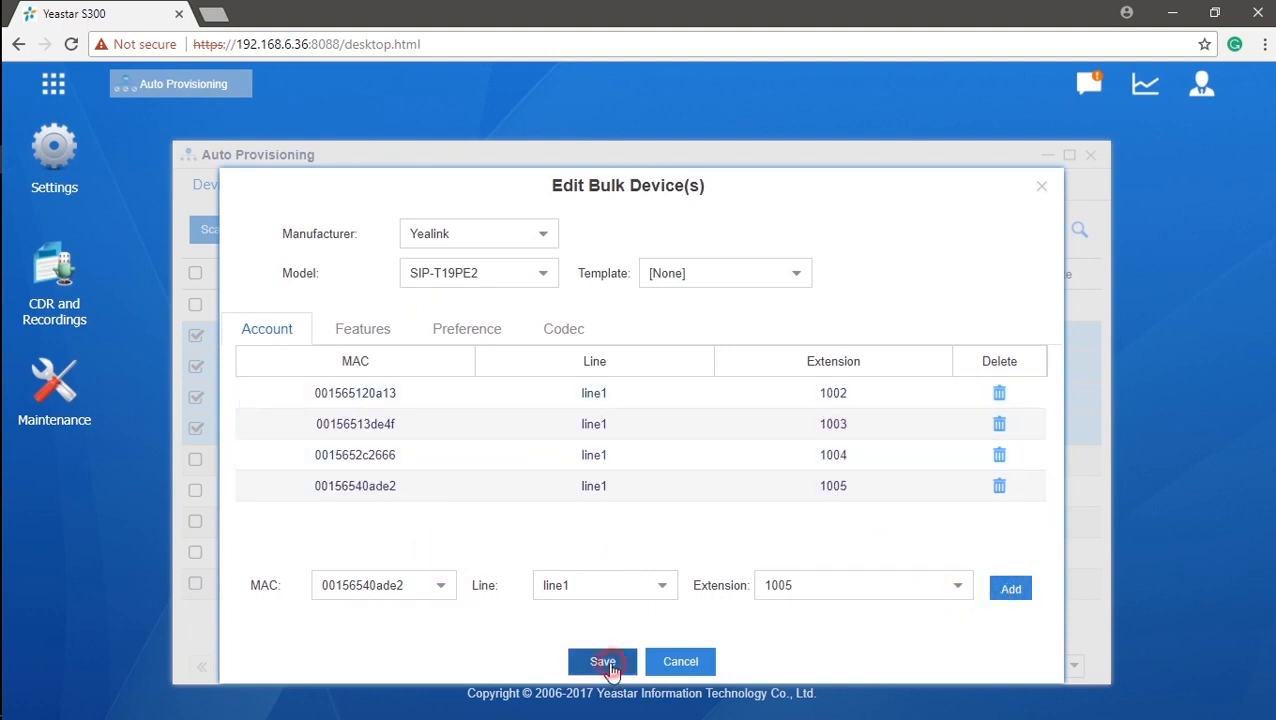